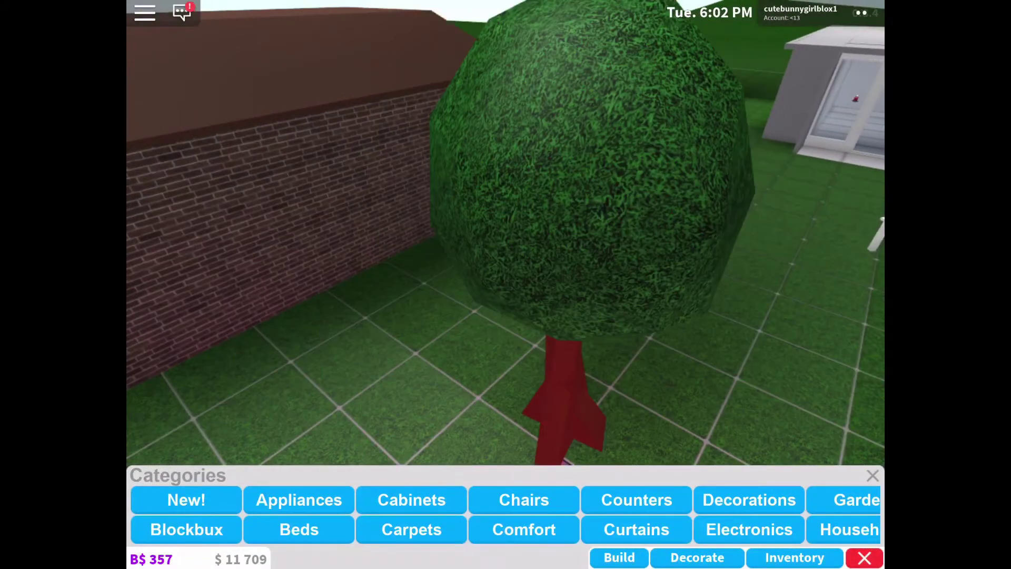
scroll(505, 514, right, 2)
Place an Industrial Pendant lamp under the tree canopy.
click(765, 530)
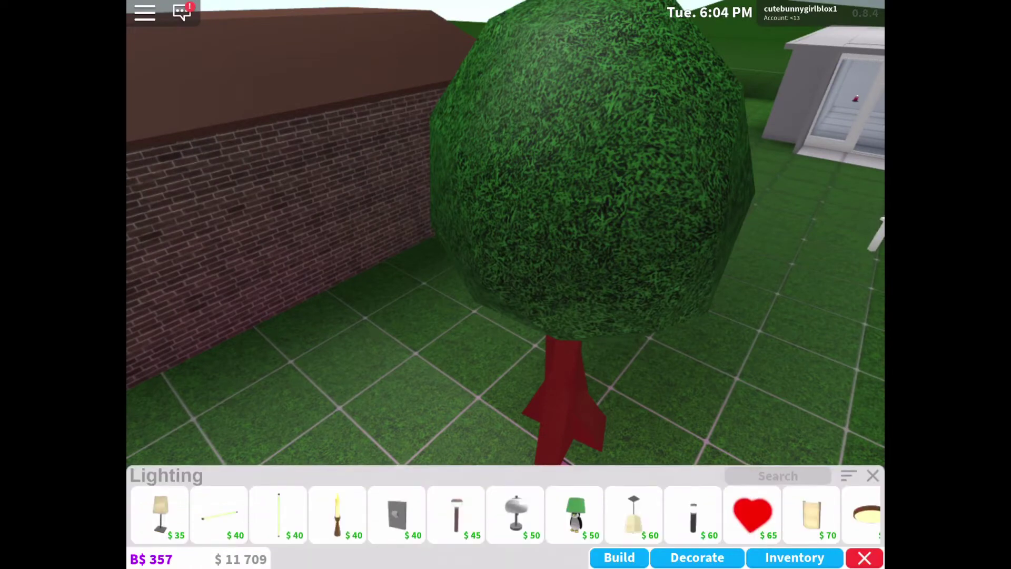
scroll(506, 517, right, 5)
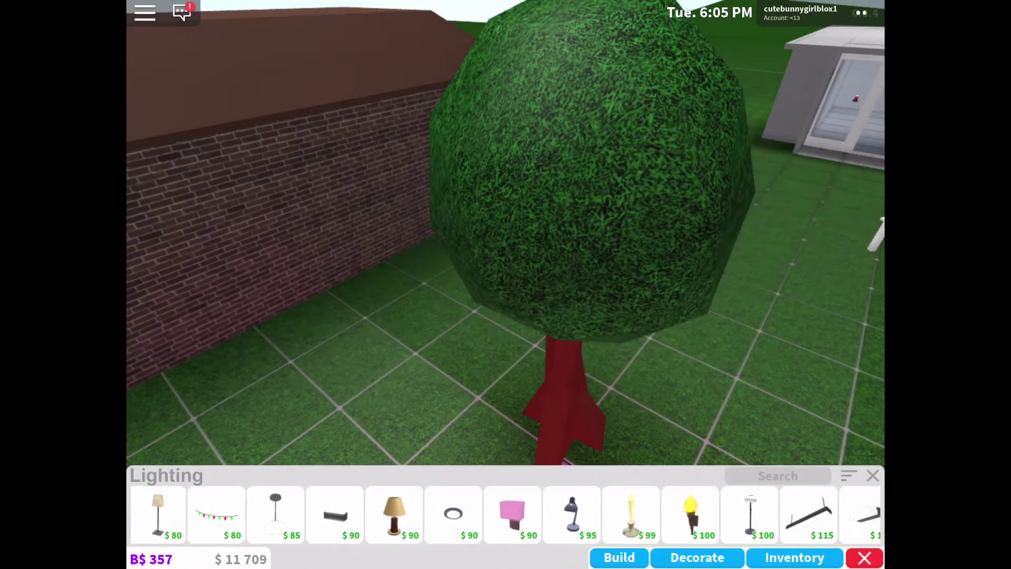
scroll(505, 517, right, 5)
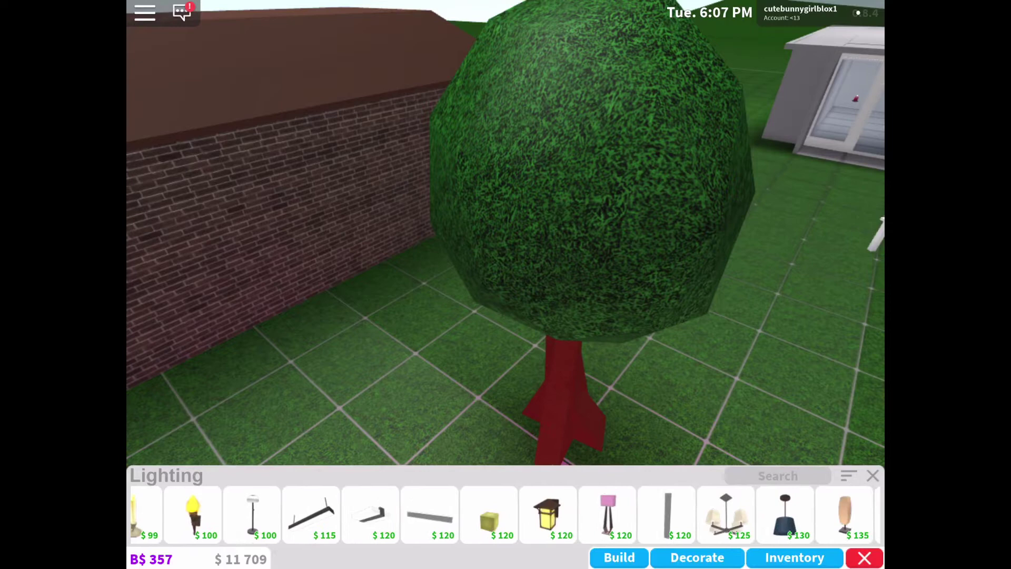
click(548, 515)
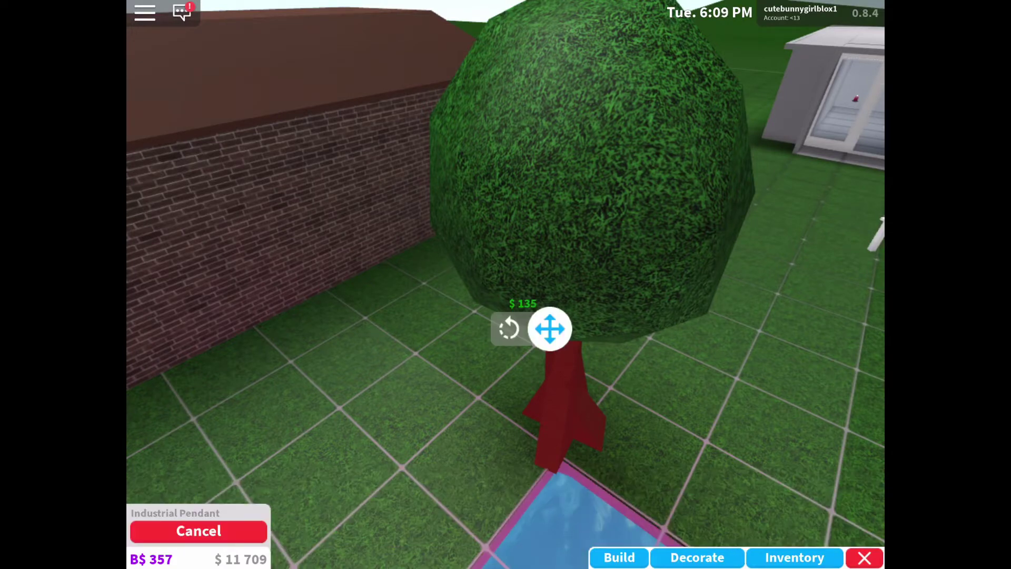
drag(395, 316, 443, 237)
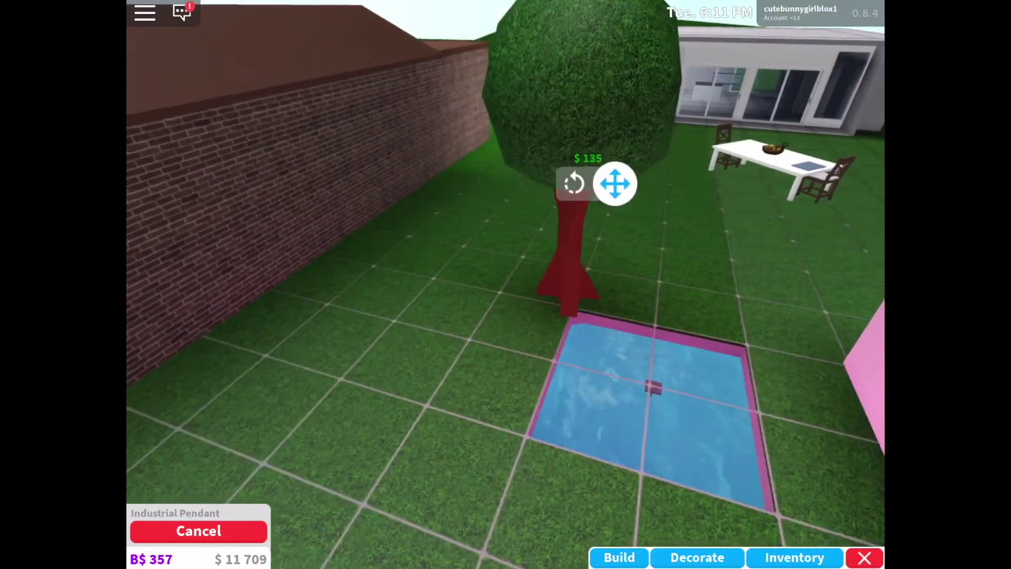
drag(395, 316, 364, 308)
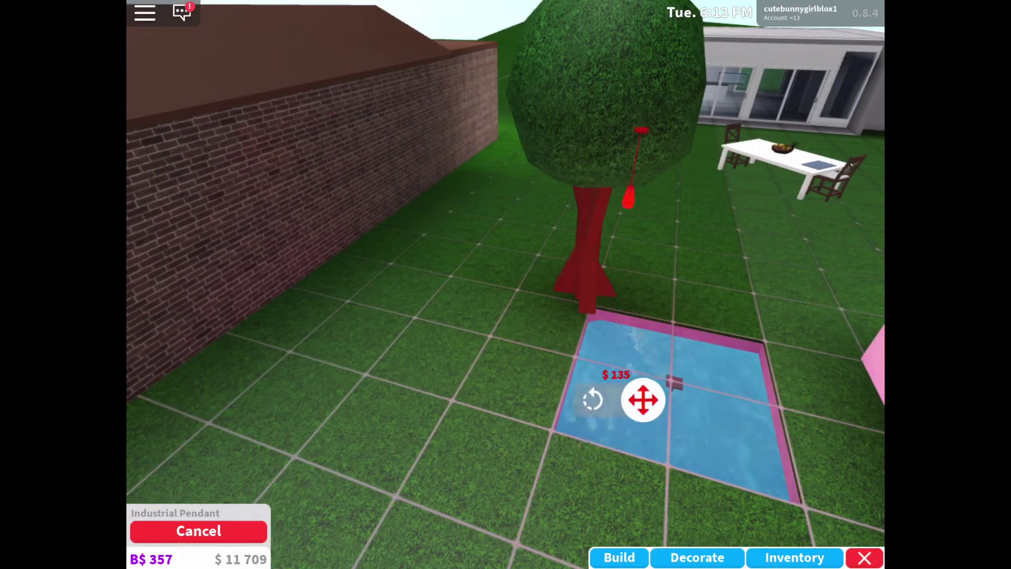
click(644, 403)
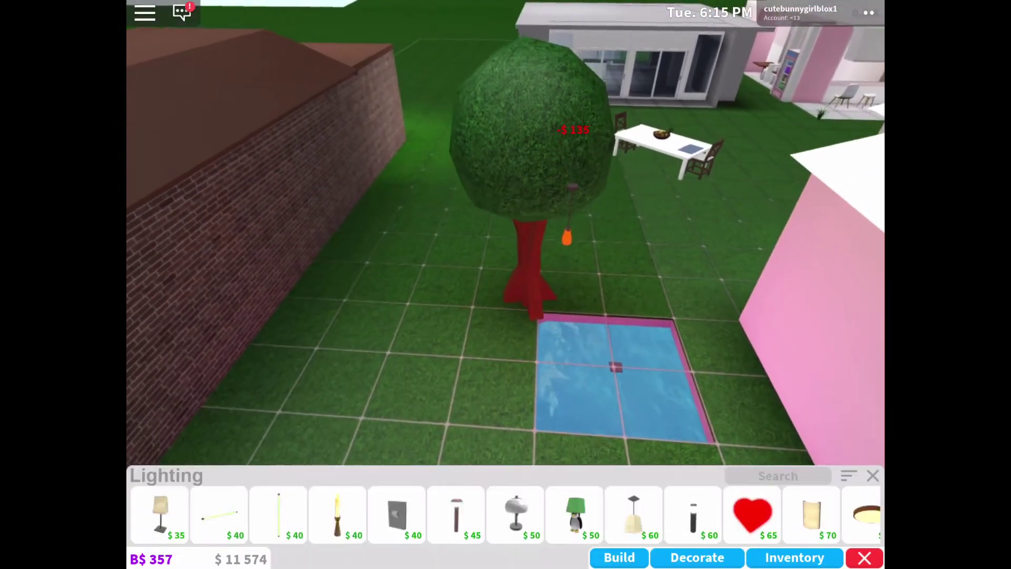
drag(474, 237, 505, 331)
drag(395, 316, 348, 285)
Position a second Industrial Pendant lamp over the pool and confirm it.
click(397, 518)
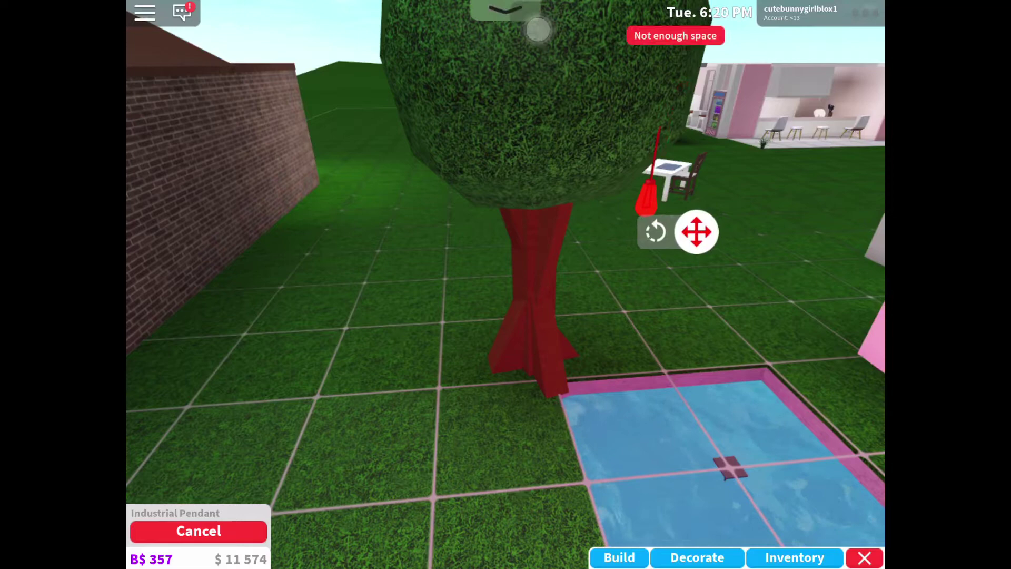
drag(474, 317, 411, 348)
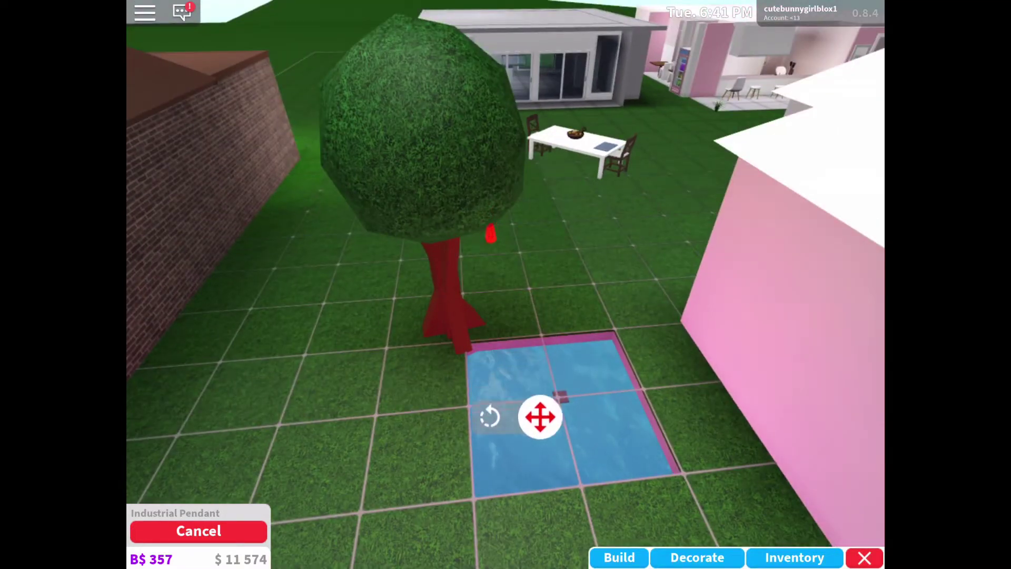
drag(541, 418, 541, 474)
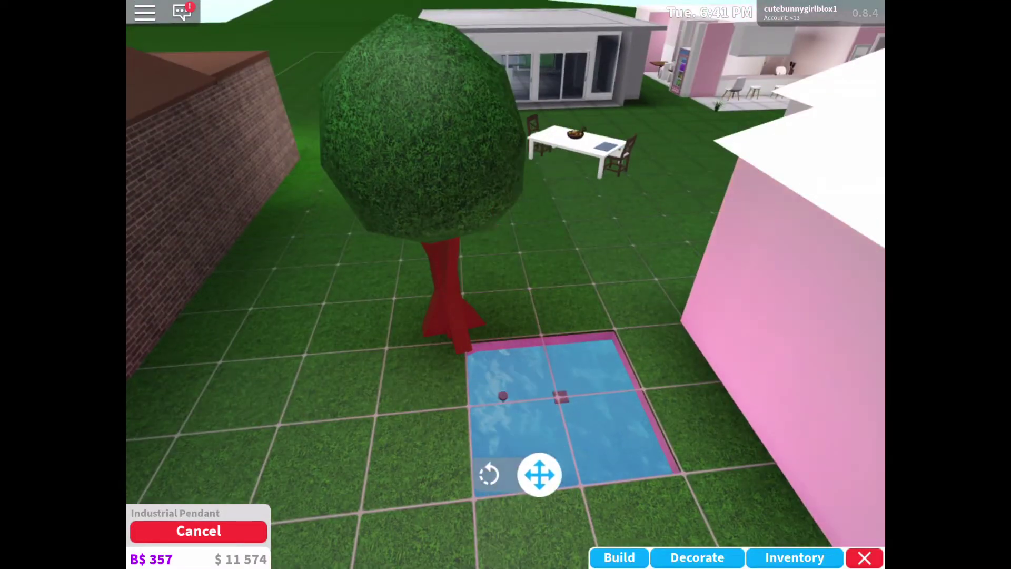
drag(520, 395, 529, 413)
drag(632, 237, 601, 261)
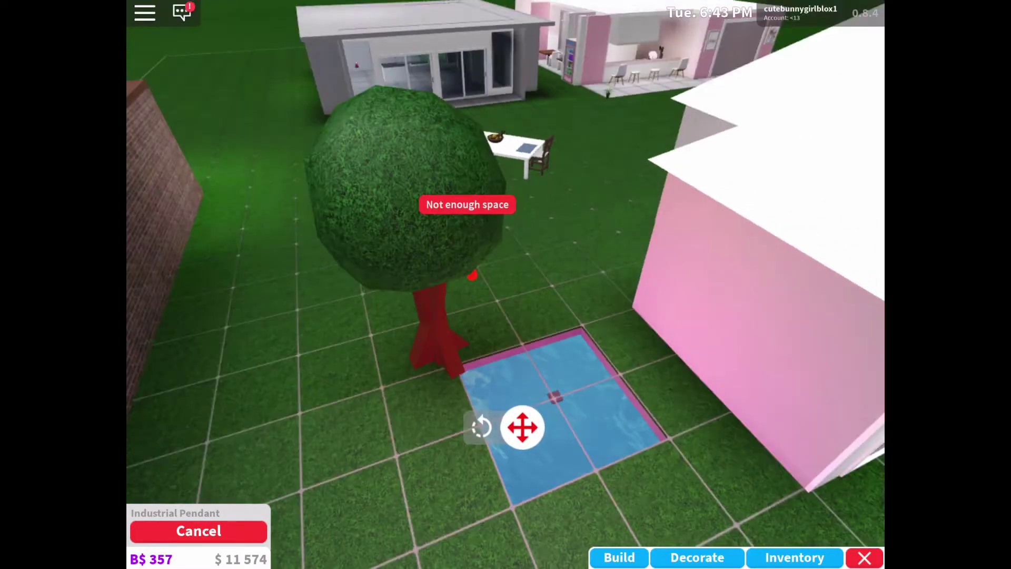
drag(530, 412, 531, 377)
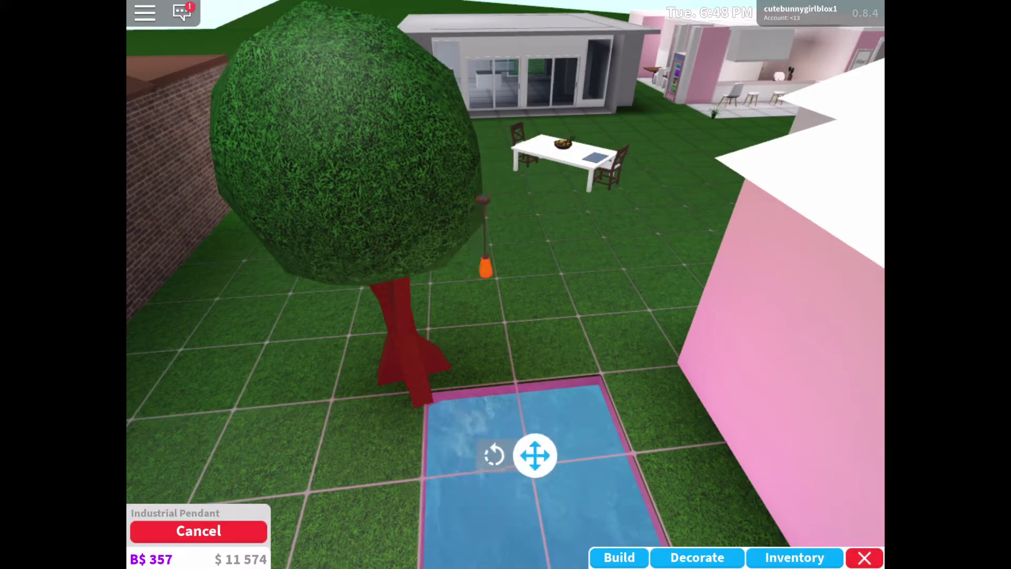
click(535, 454)
drag(633, 237, 553, 261)
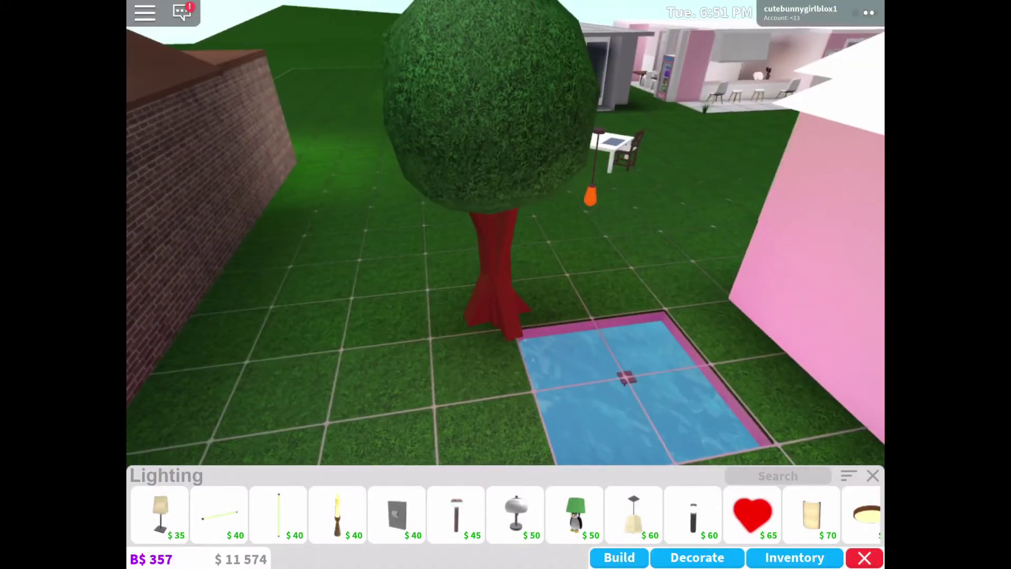
Try placing another pendant in the tree, then cancel it for lack of space.
click(634, 516)
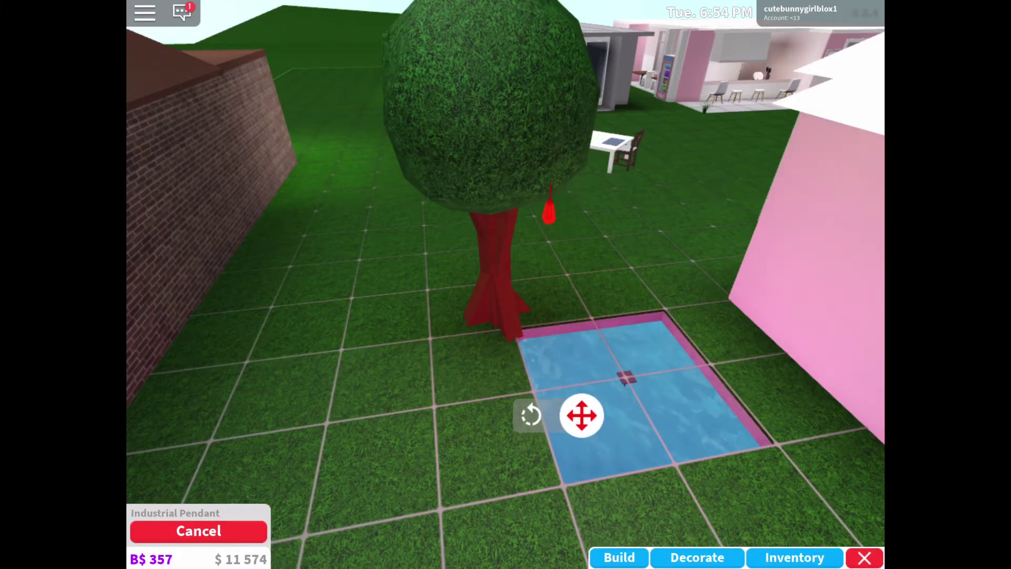
click(582, 417)
drag(711, 237, 632, 253)
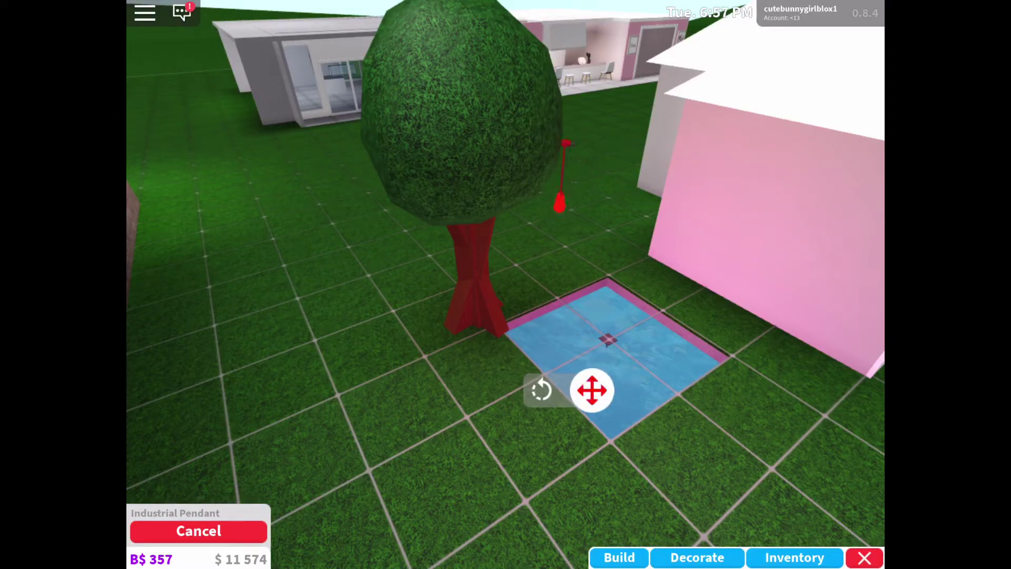
click(594, 389)
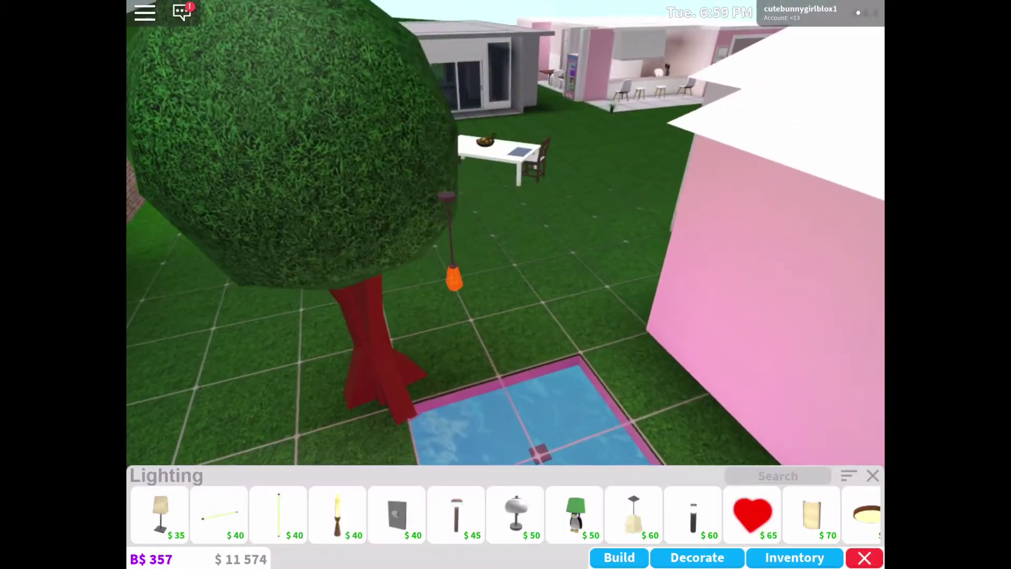
scroll(506, 237, up, 5)
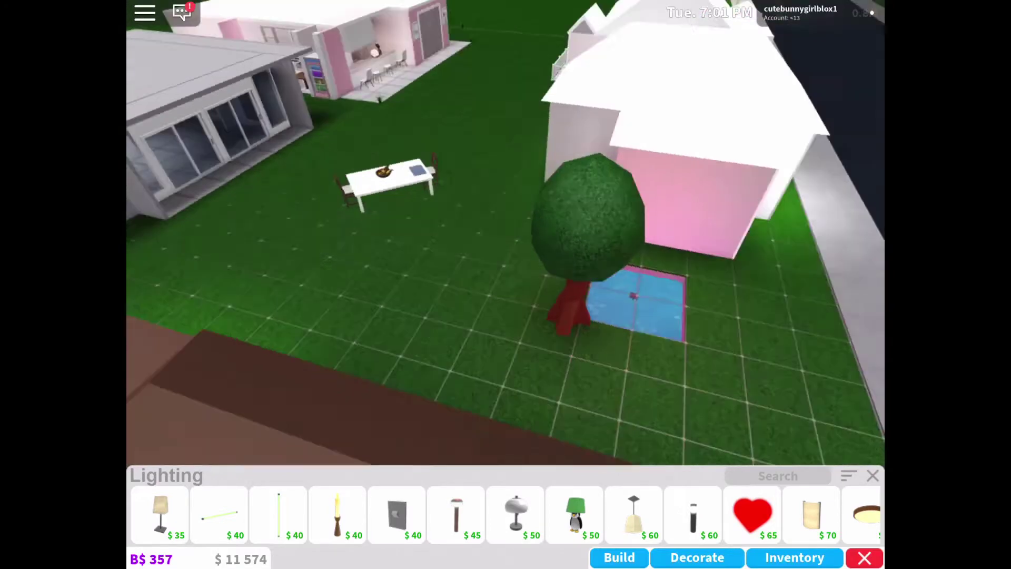
Select the Spherical Tree by the house and start moving it.
drag(711, 237, 553, 237)
click(554, 229)
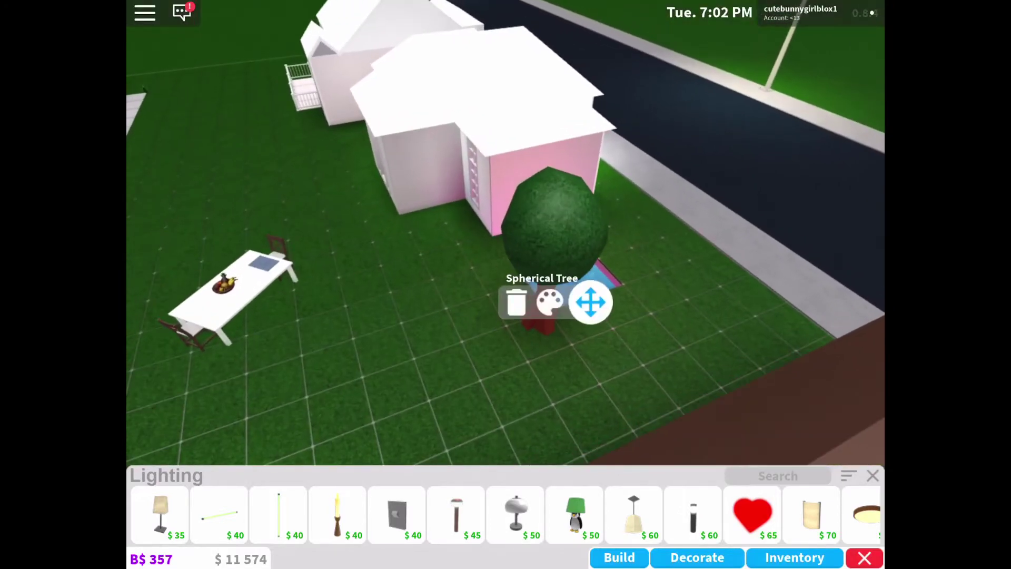
click(590, 302)
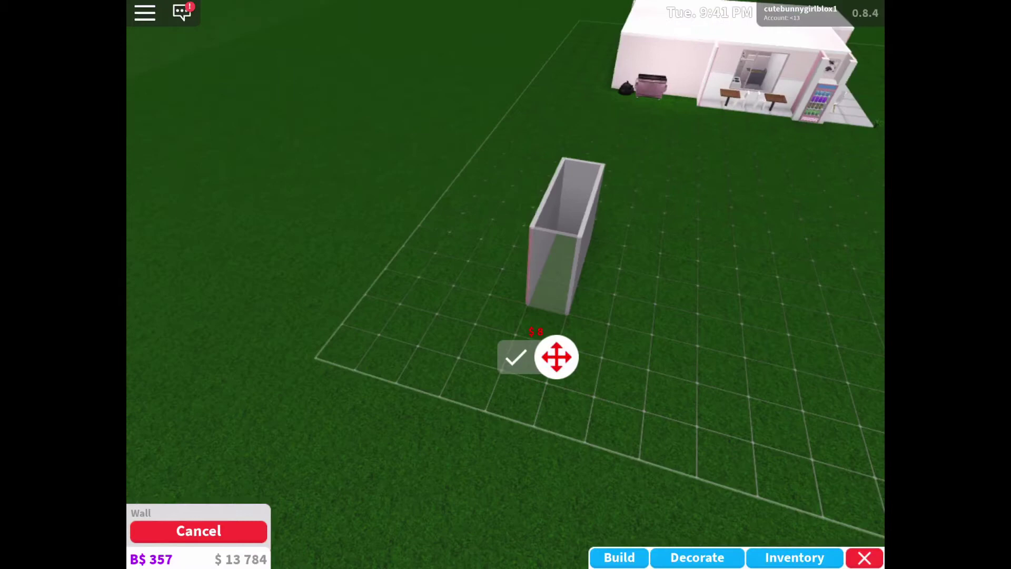
Confirm the grey wall box and pick the Traditional Fireplace from Fireplaces.
click(515, 358)
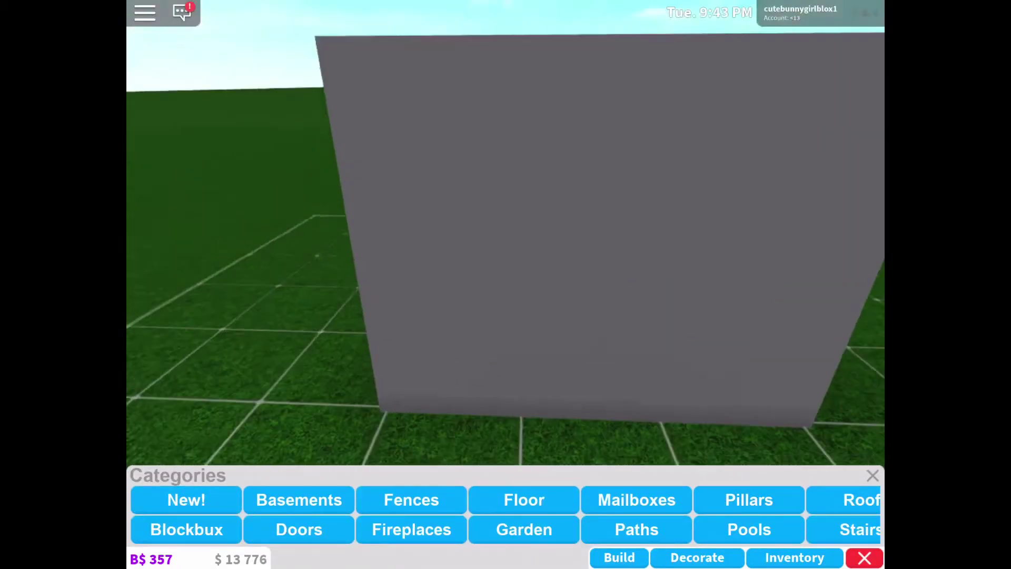
scroll(506, 514, right, 5)
scroll(506, 514, left, 5)
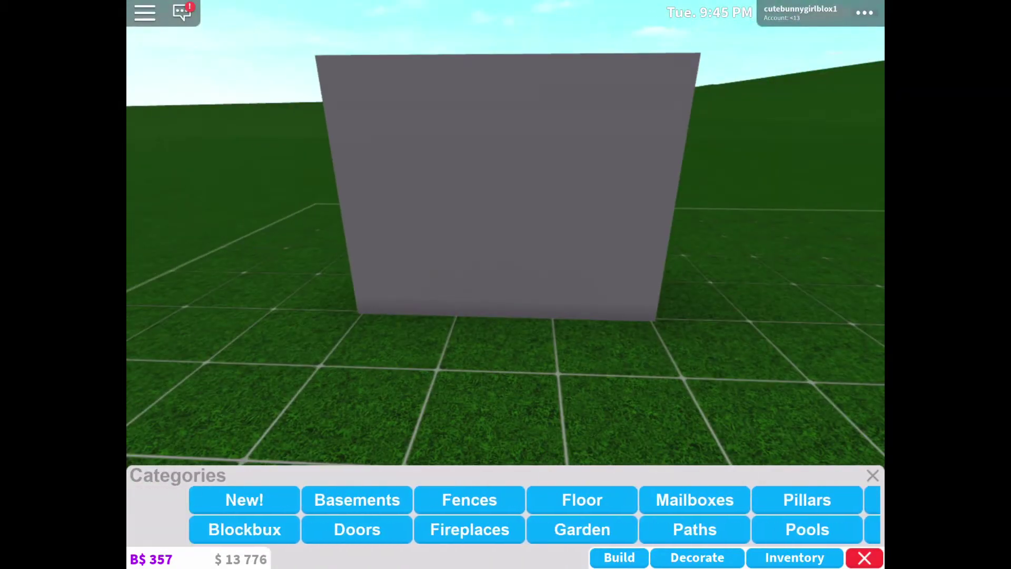
click(469, 530)
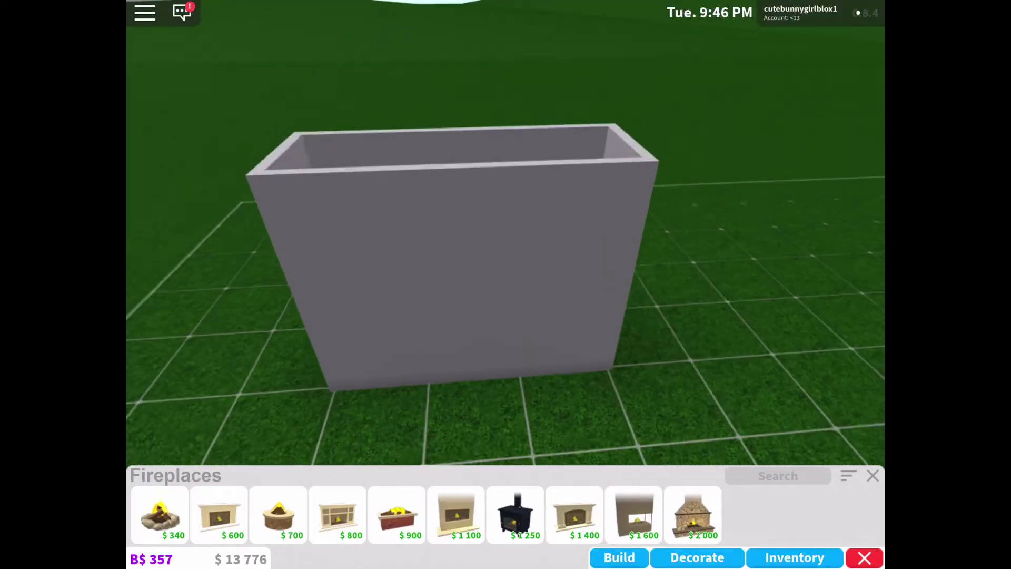
drag(505, 238, 632, 277)
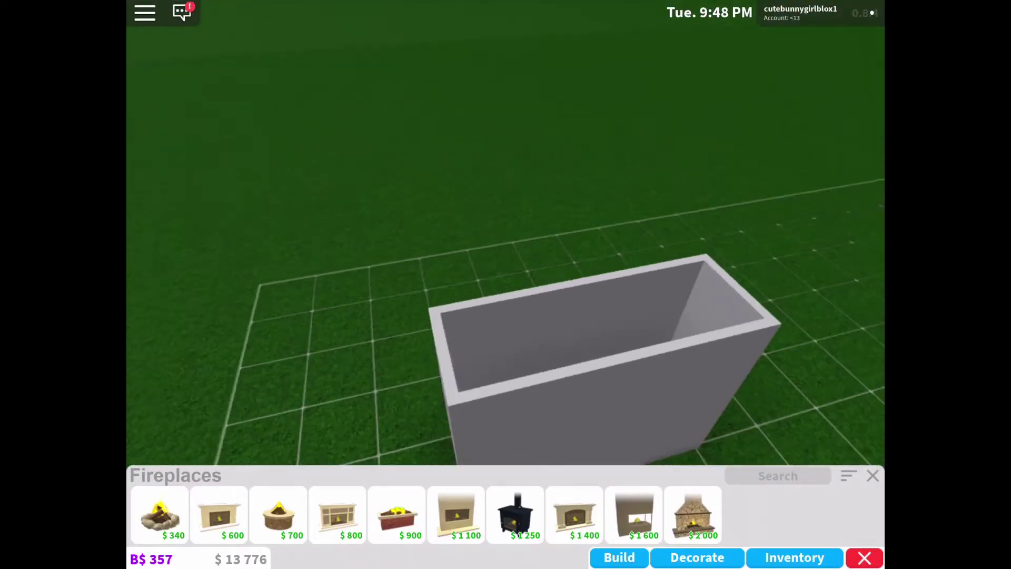
click(574, 517)
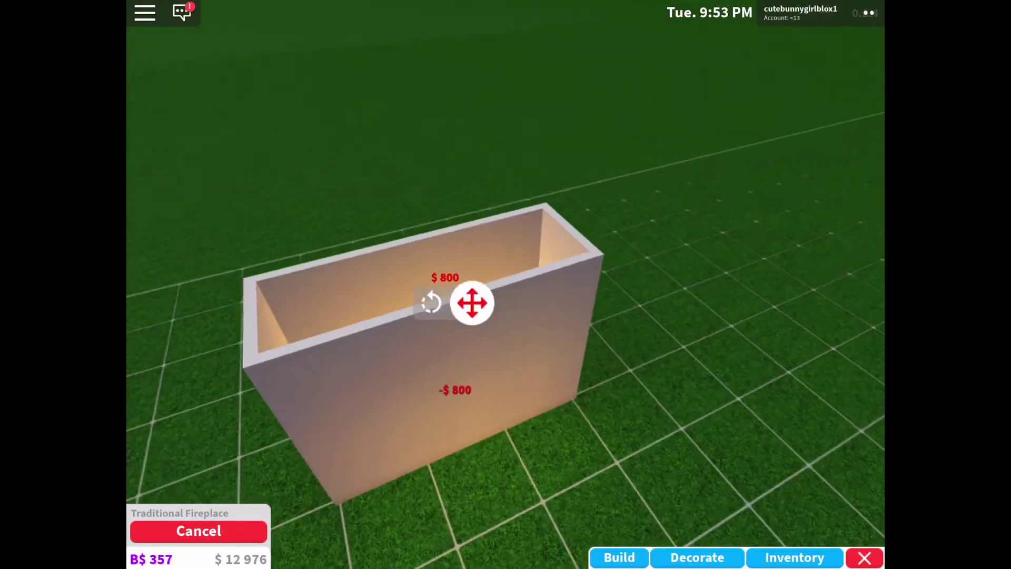
Browse New! decoration items, then New! building window items.
click(873, 476)
scroll(506, 514, right, 2)
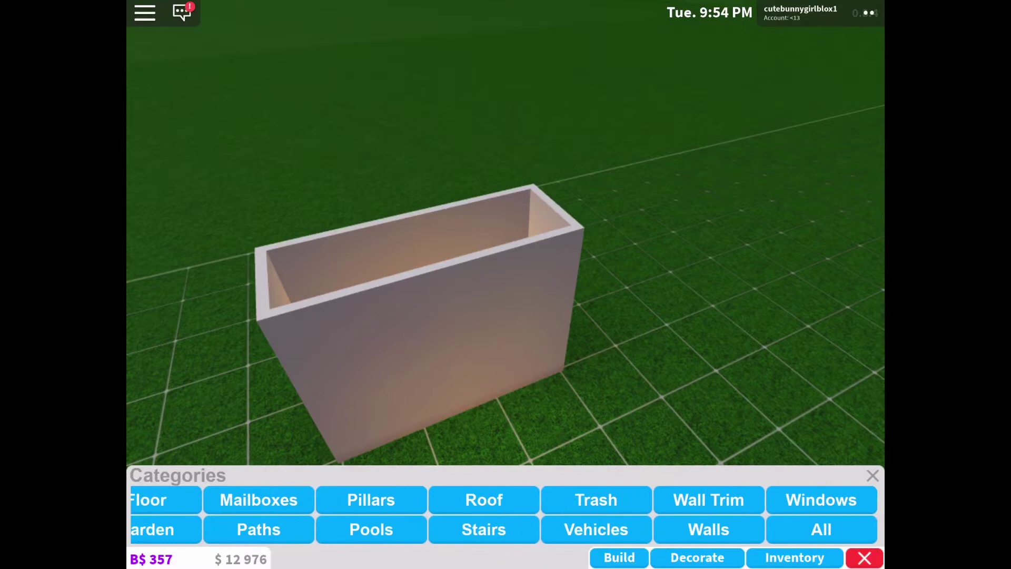
click(697, 558)
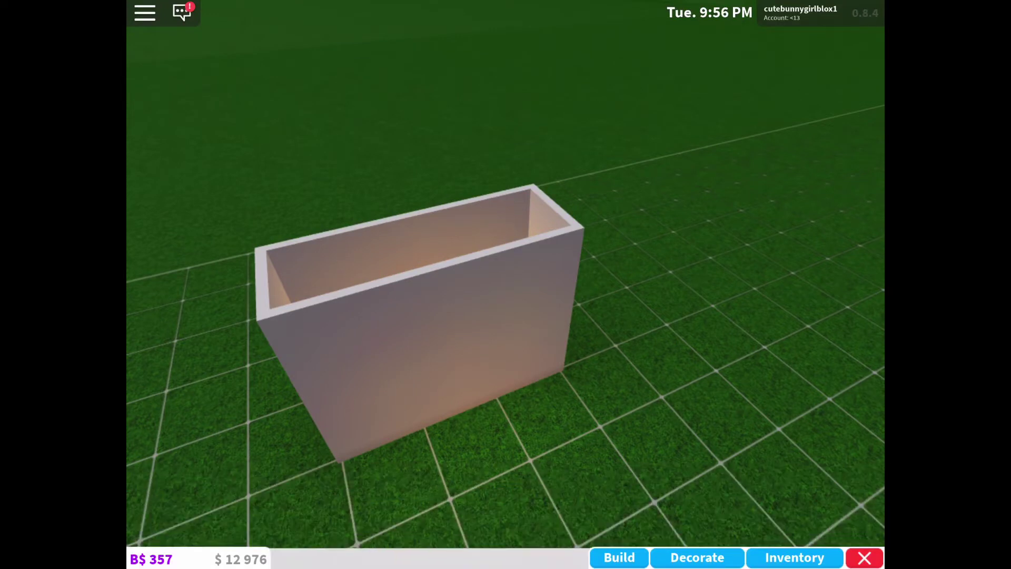
click(184, 499)
scroll(506, 514, right, 1)
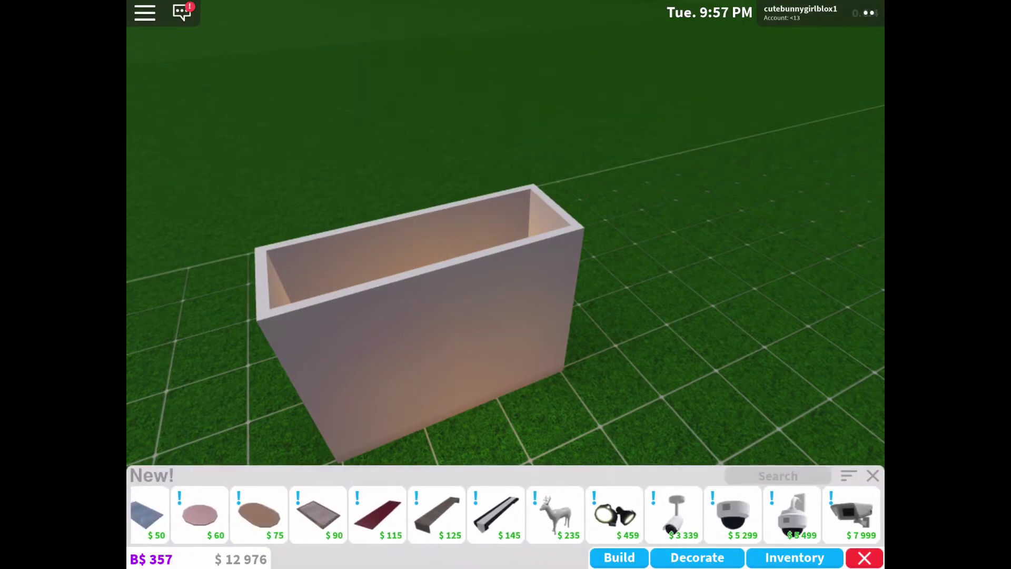
click(873, 476)
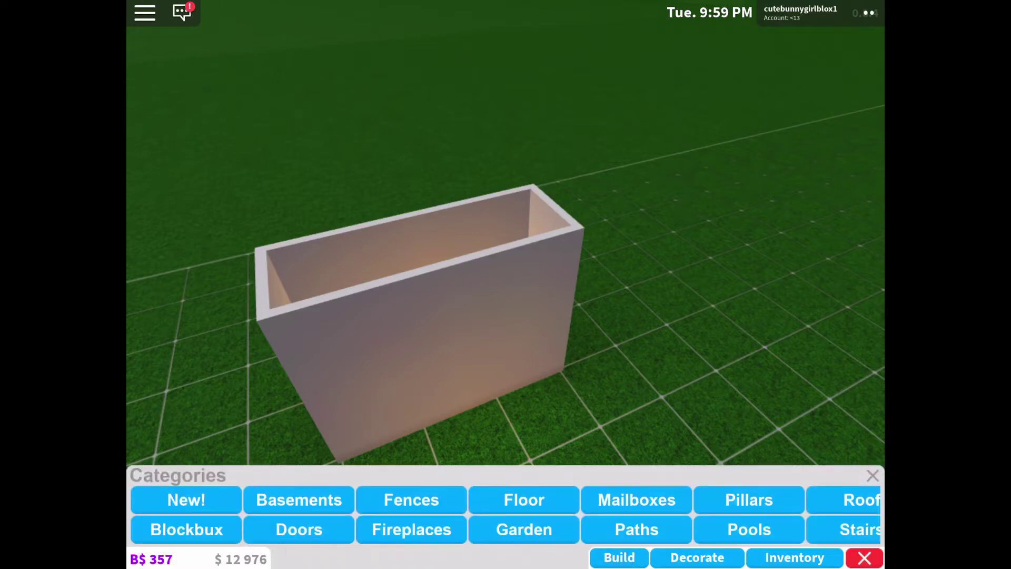
scroll(505, 514, up, 1)
click(619, 558)
click(184, 500)
drag(505, 237, 395, 261)
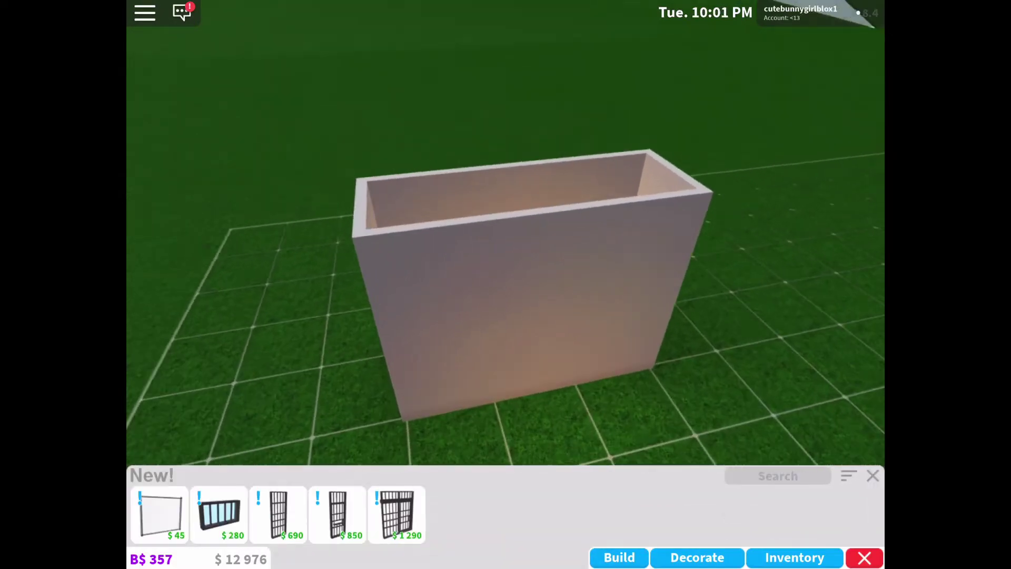
Place the Maximum Security Barred Window low on the box's front wall.
click(221, 513)
scroll(506, 261, up, 5)
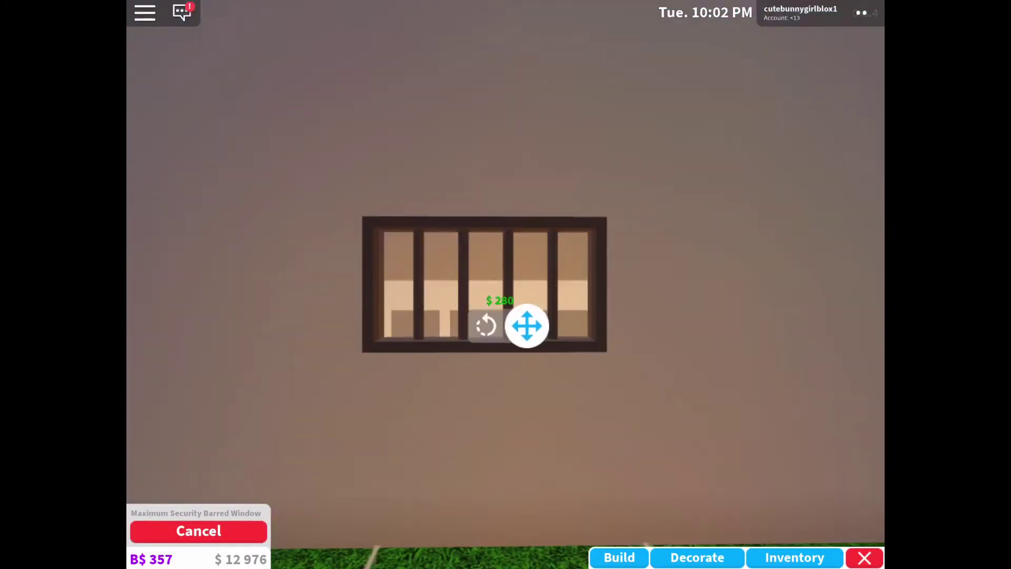
scroll(505, 285, down, 5)
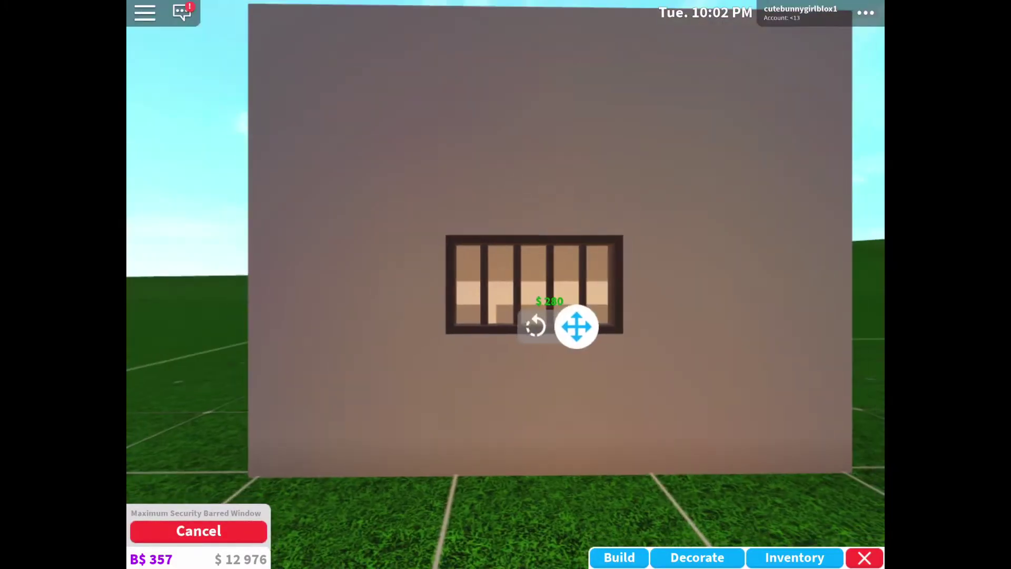
drag(528, 325, 601, 410)
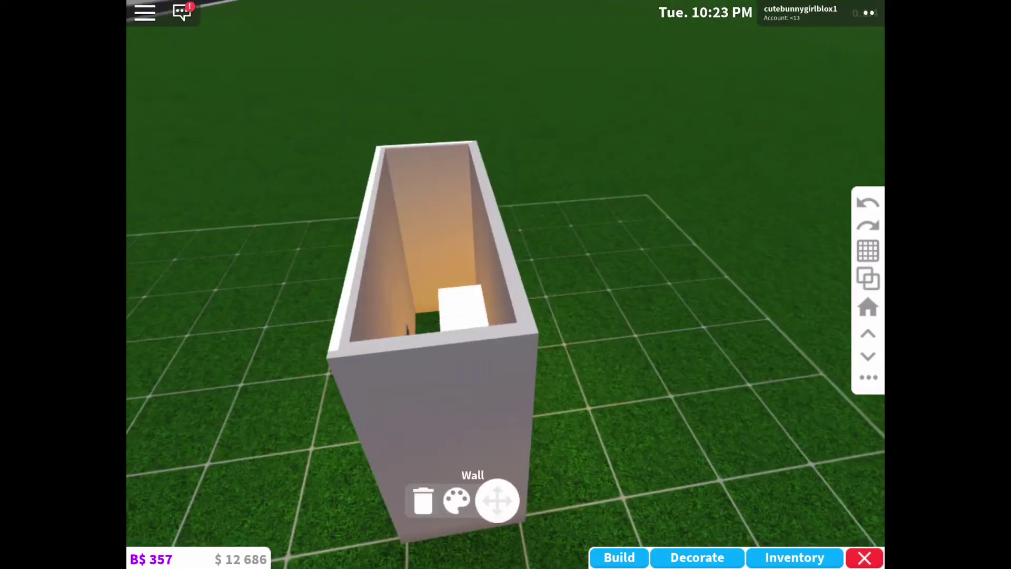
Try Zebra, Puzzle and Uneven Vertical Stripes materials on the wall.
click(457, 501)
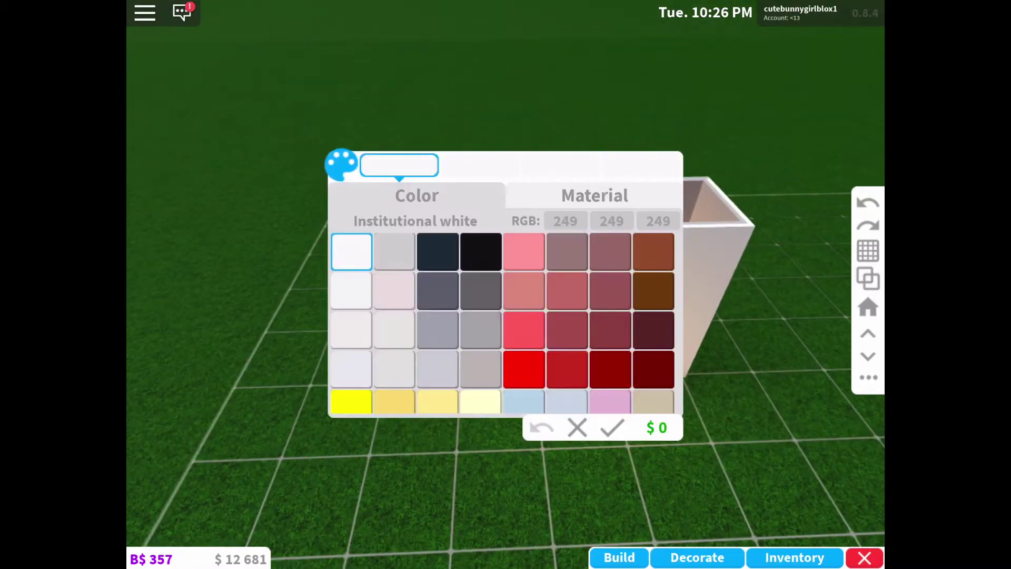
click(594, 195)
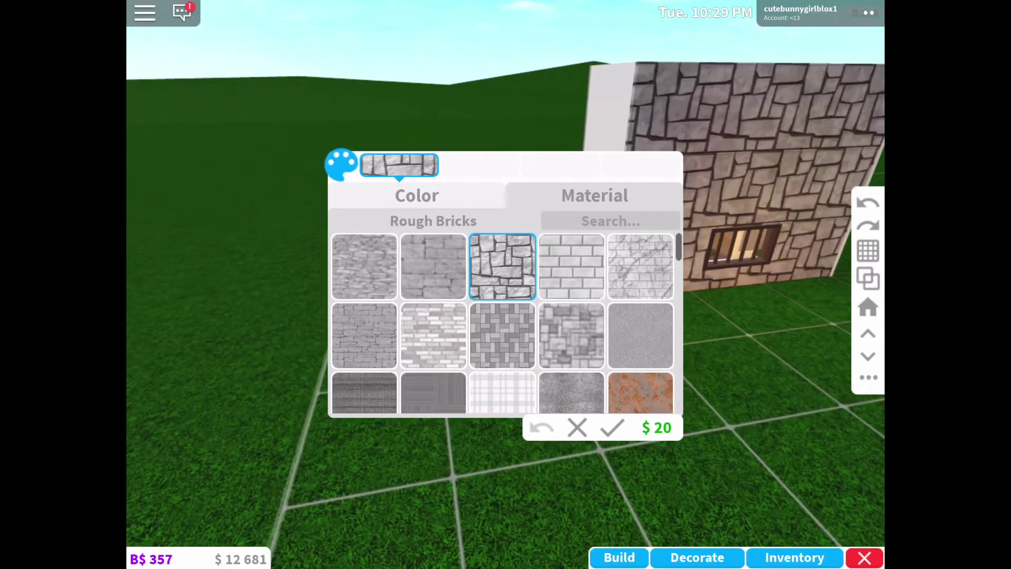
scroll(505, 323, down, 5)
click(572, 324)
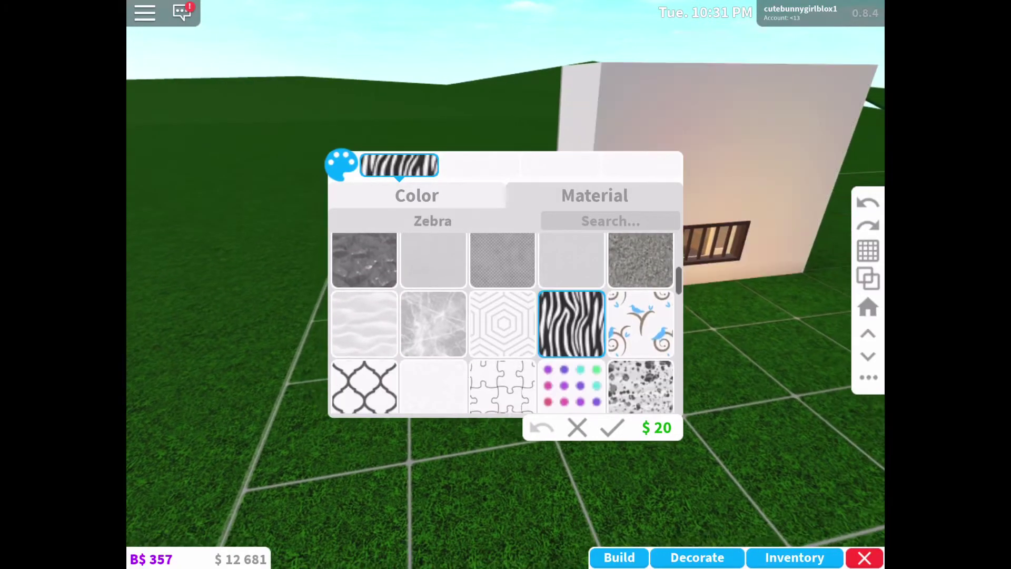
scroll(507, 325, down, 2)
click(503, 309)
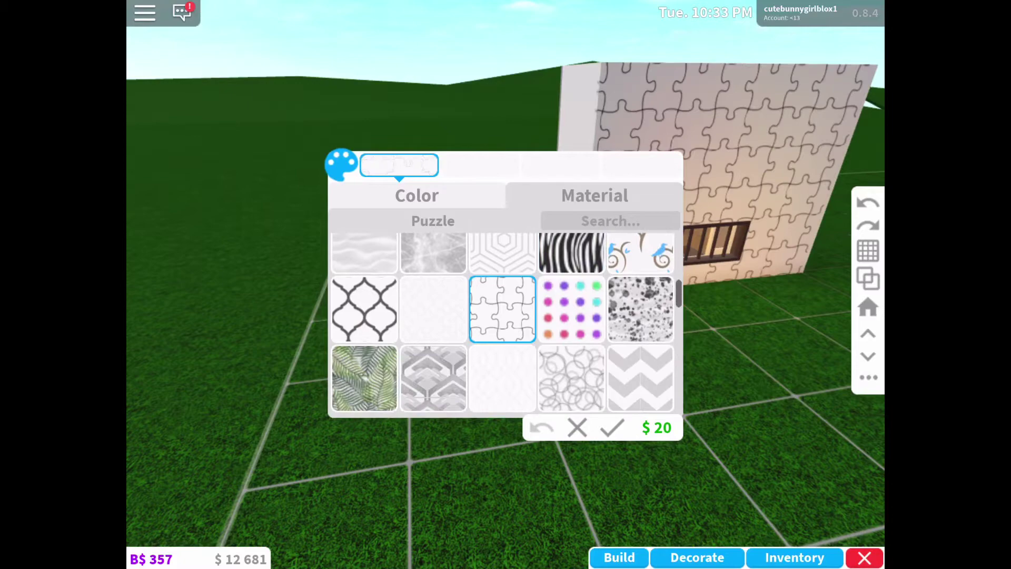
scroll(506, 324, down, 5)
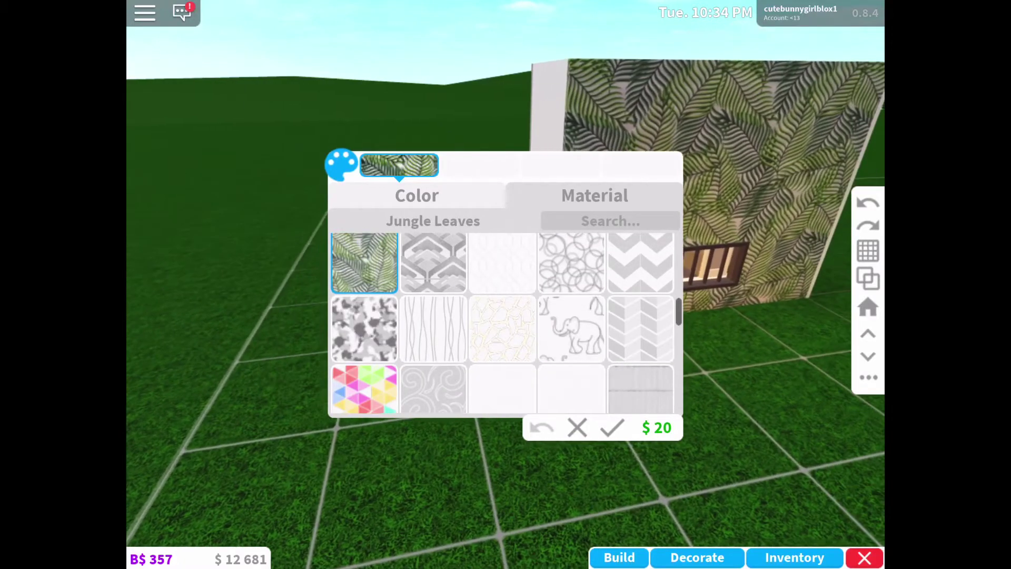
scroll(506, 323, down, 3)
scroll(505, 324, down, 1)
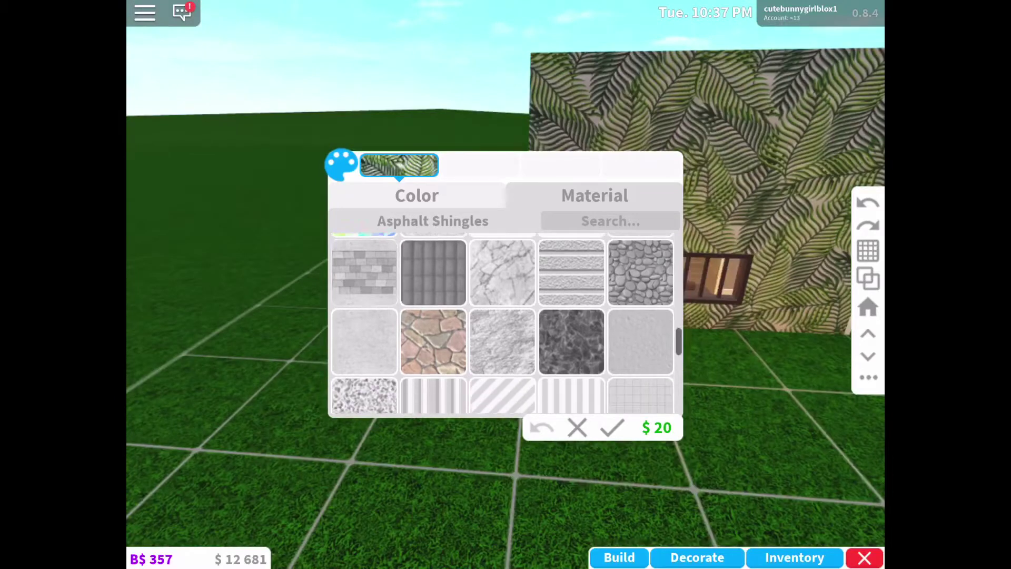
scroll(506, 324, down, 1)
scroll(507, 324, down, 1)
click(433, 269)
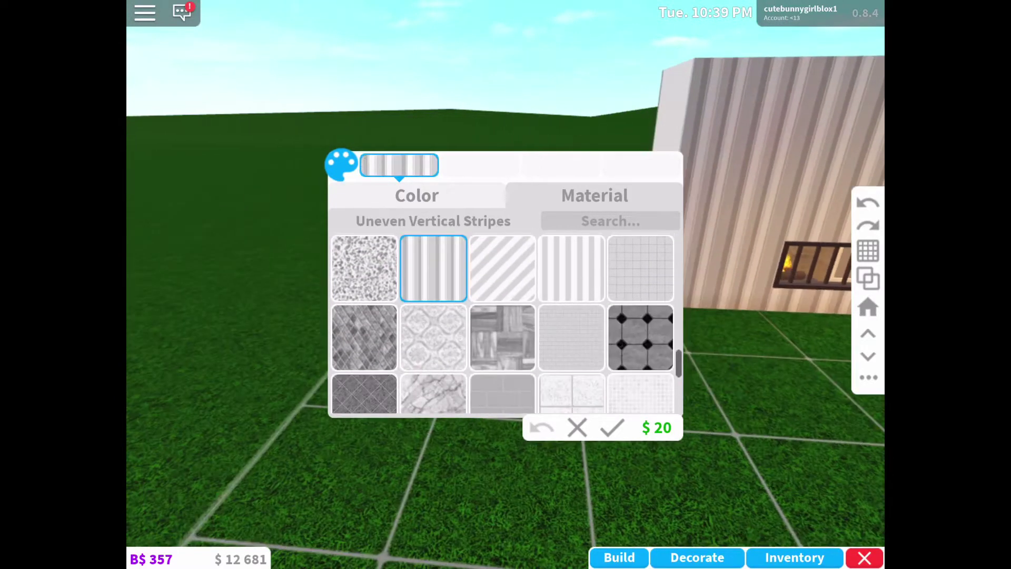
Try Seashell, Salmon and another colour, then return to the wall's material choices.
click(416, 196)
click(394, 292)
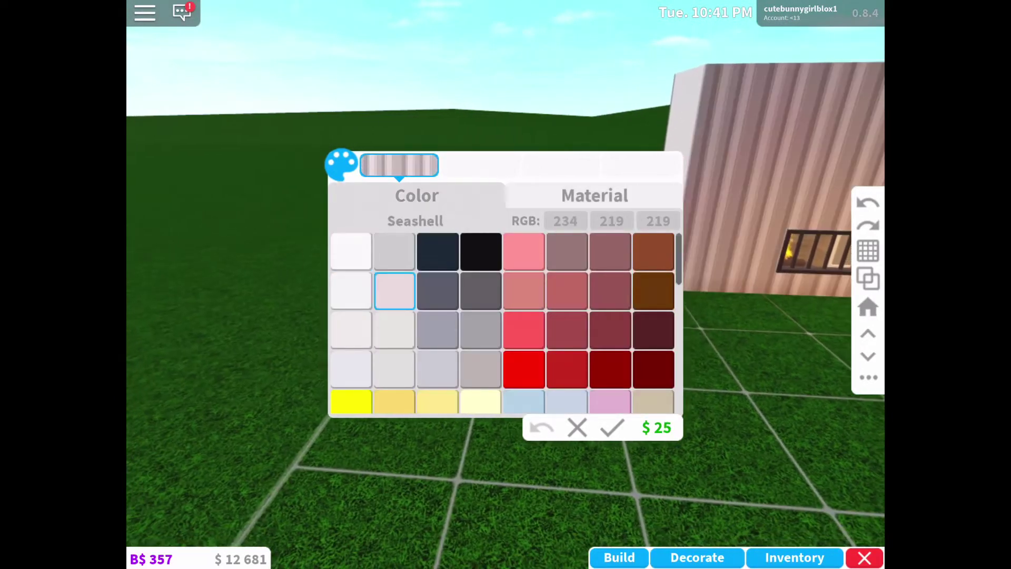
click(525, 252)
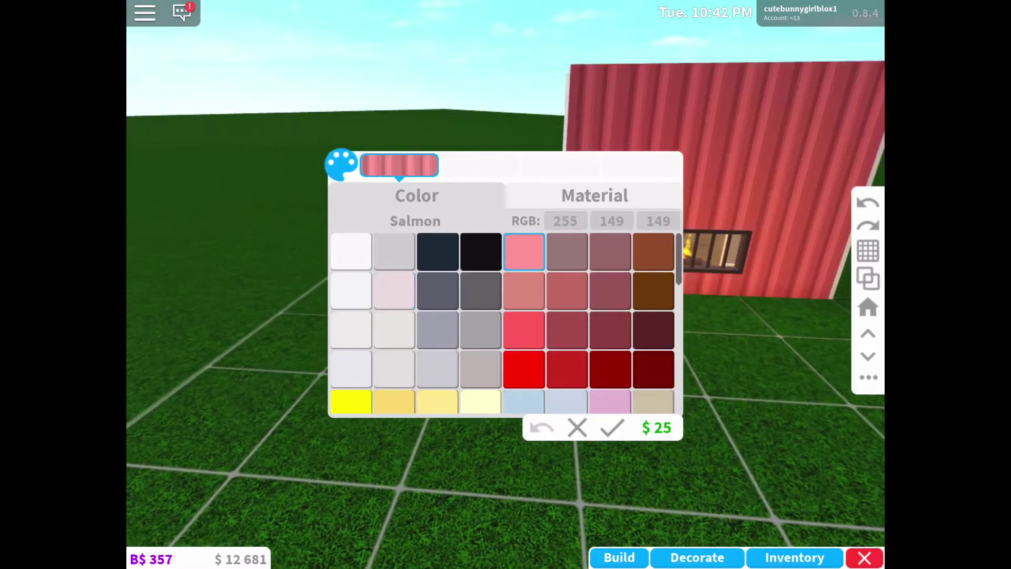
click(482, 252)
scroll(506, 325, down, 4)
scroll(505, 325, up, 4)
scroll(506, 324, down, 4)
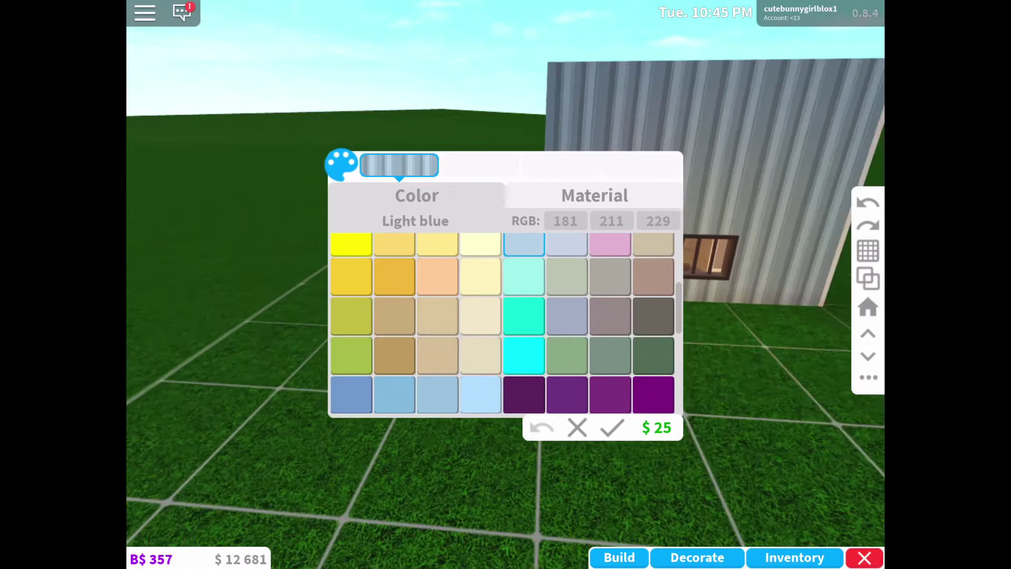
click(610, 439)
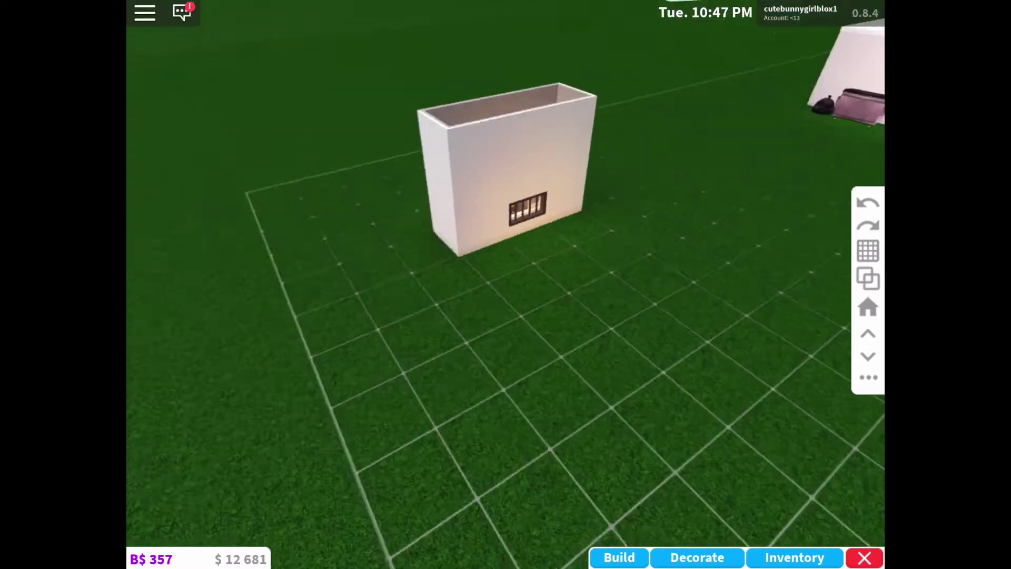
click(524, 252)
click(594, 195)
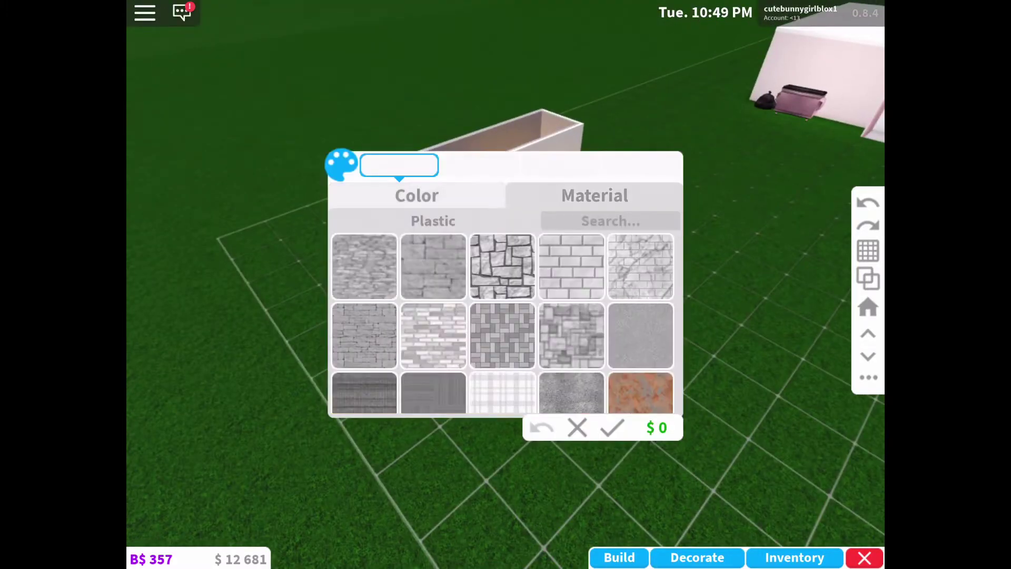
scroll(503, 324, down, 5)
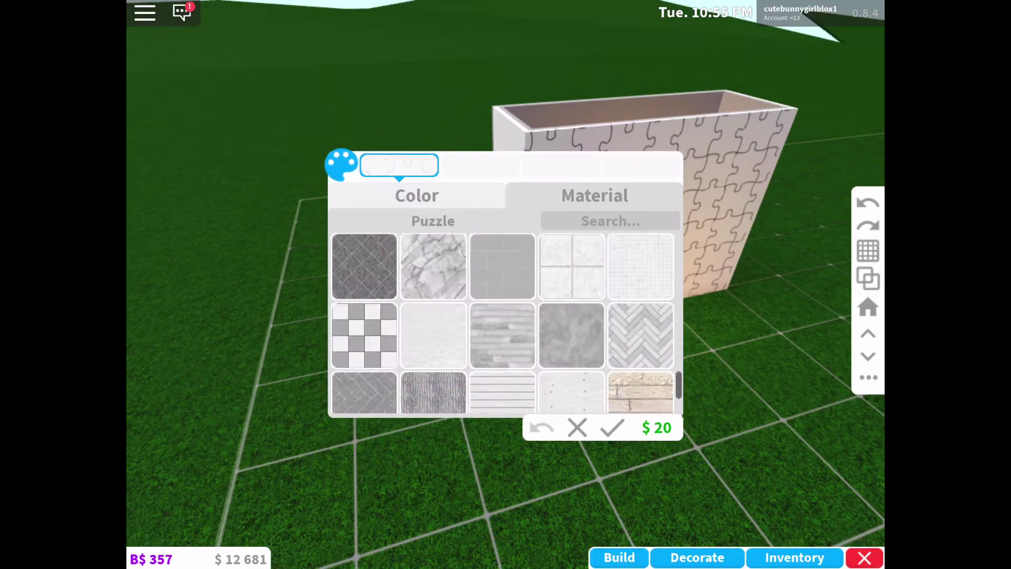
scroll(505, 324, down, 3)
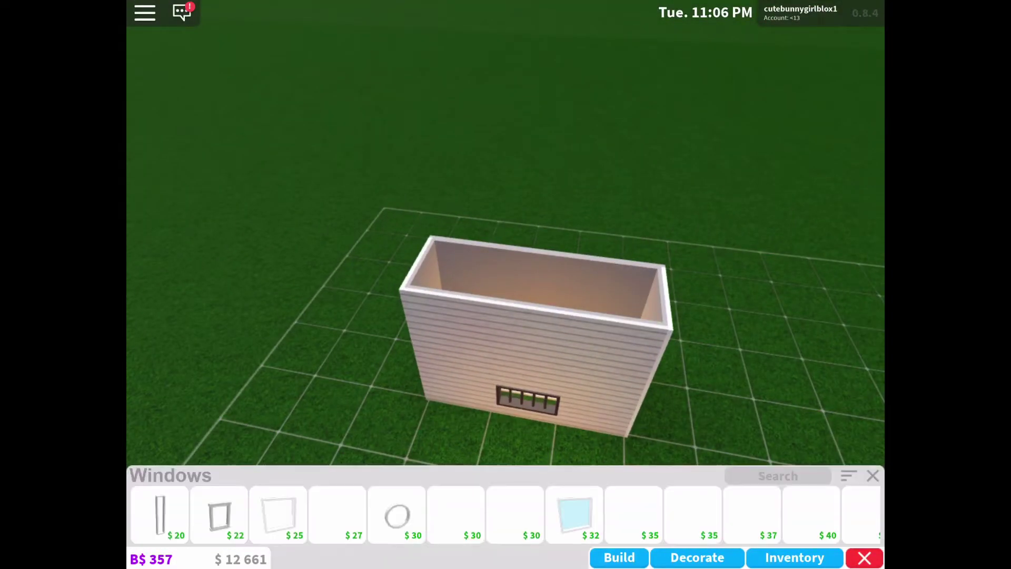
Stretch a Flat Roof over the whole box top, then bring up its colour options.
click(411, 499)
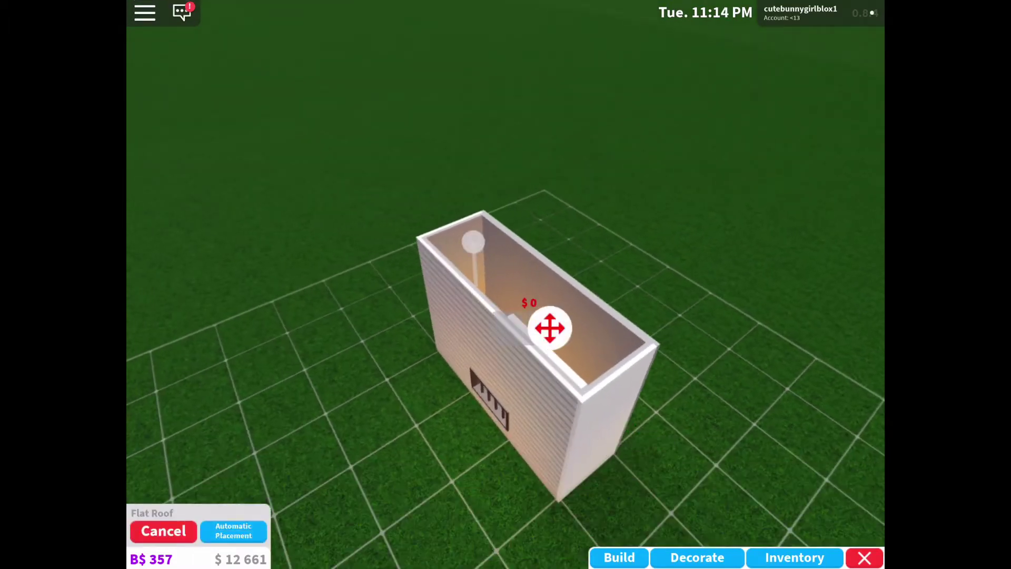
drag(567, 280, 569, 319)
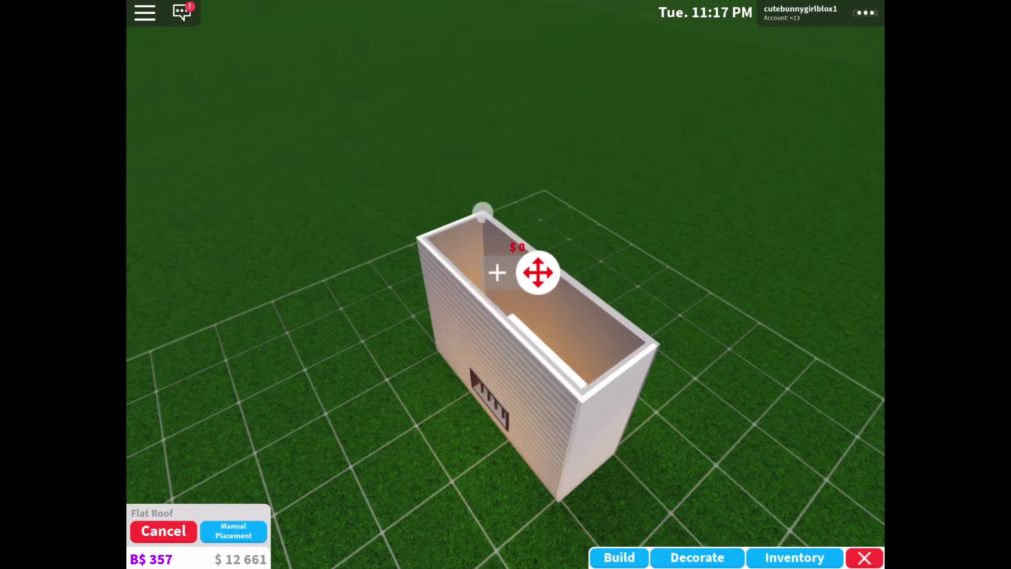
drag(539, 273, 604, 382)
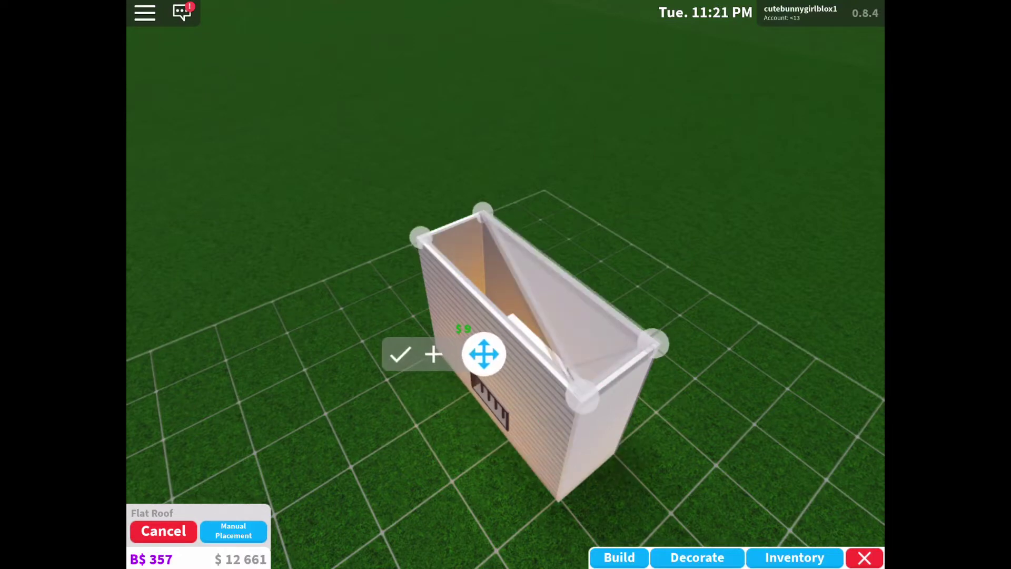
click(423, 237)
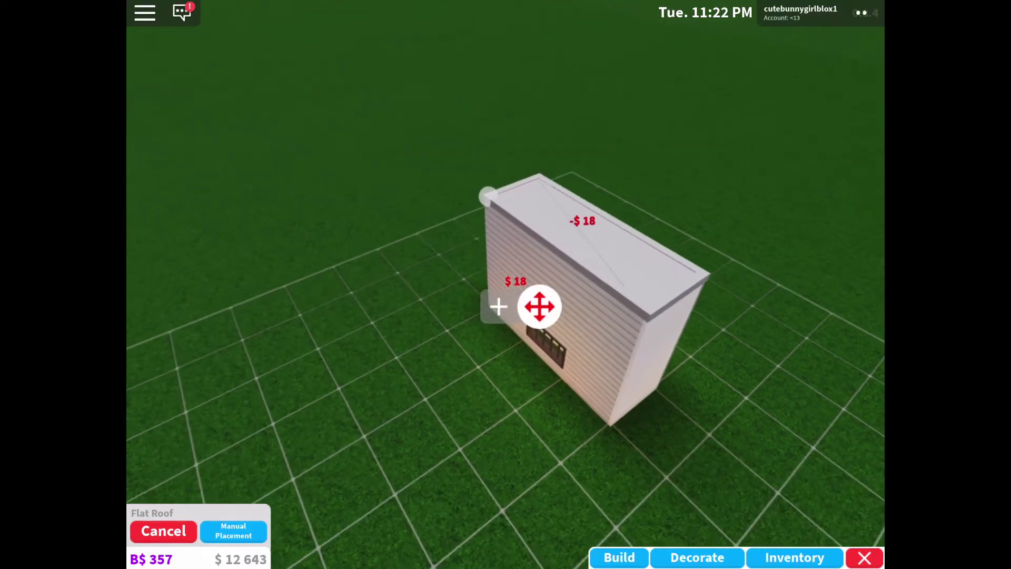
click(439, 353)
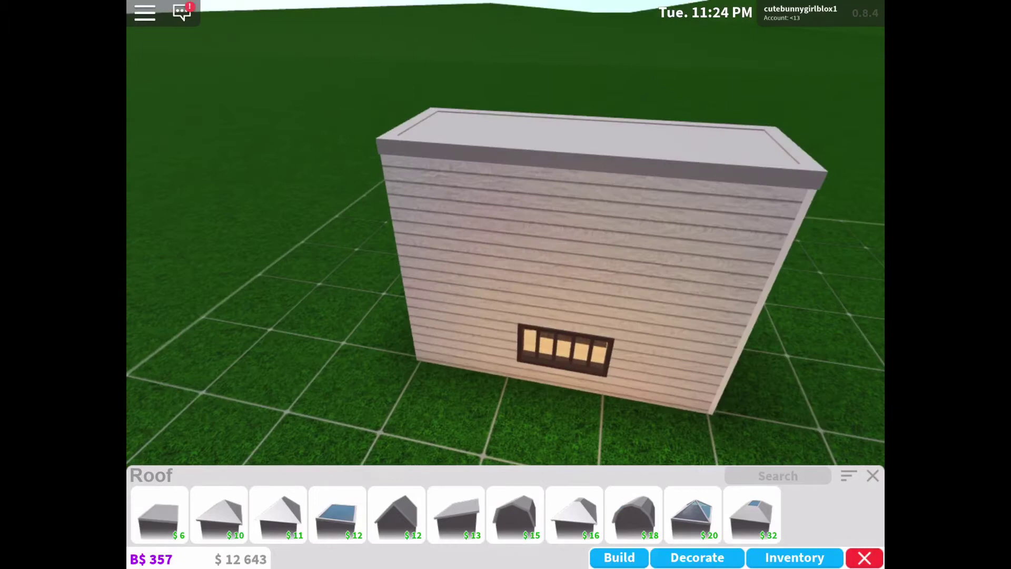
click(587, 185)
click(351, 252)
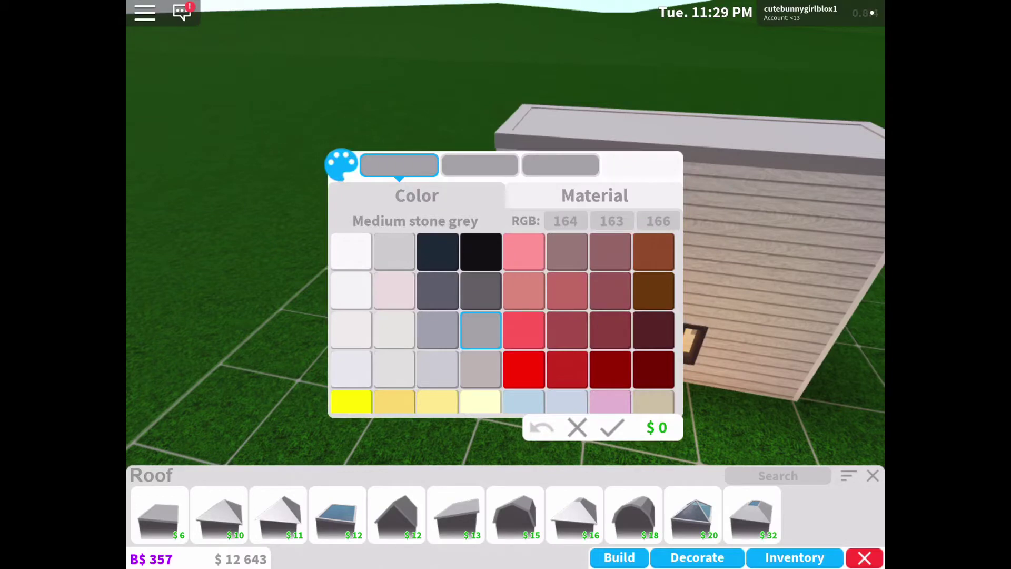
Keep the roof trim Institutional white after trying Really black.
click(351, 253)
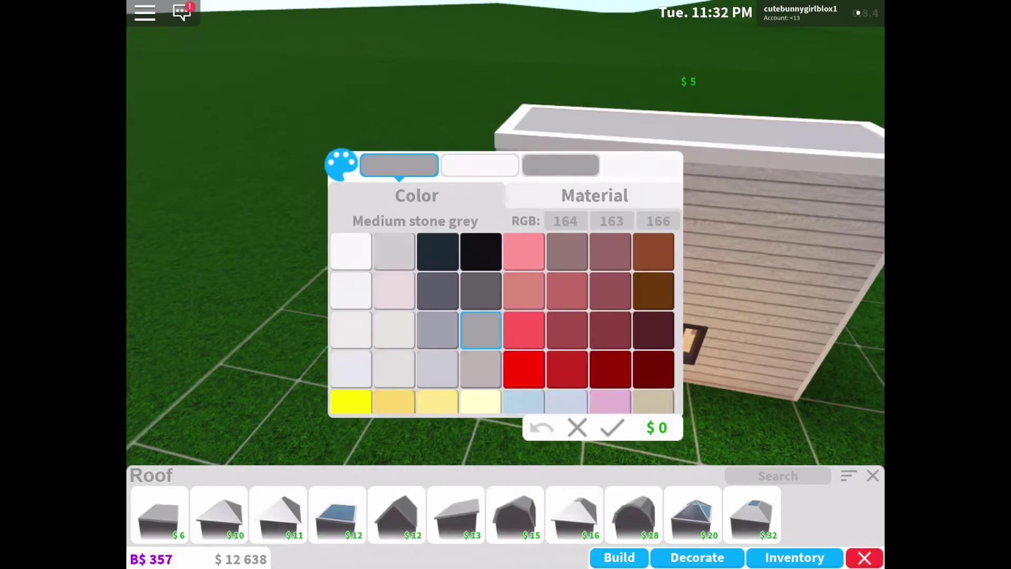
click(481, 252)
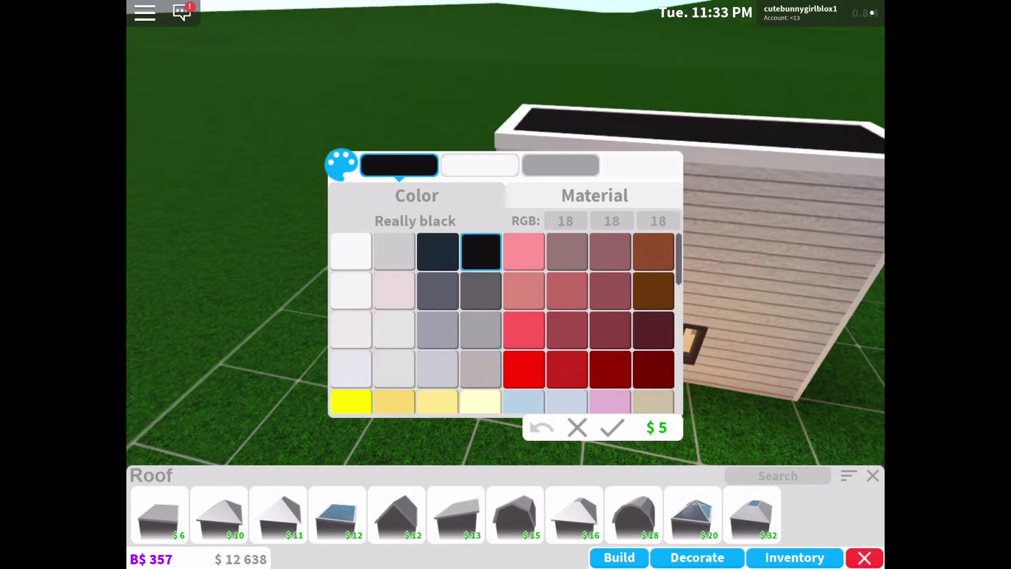
click(351, 252)
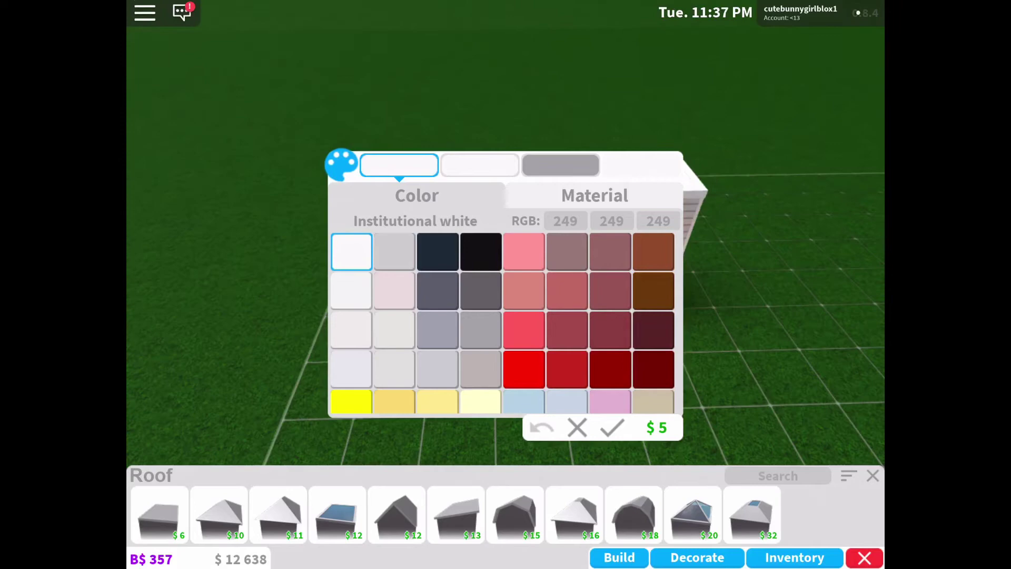
click(610, 427)
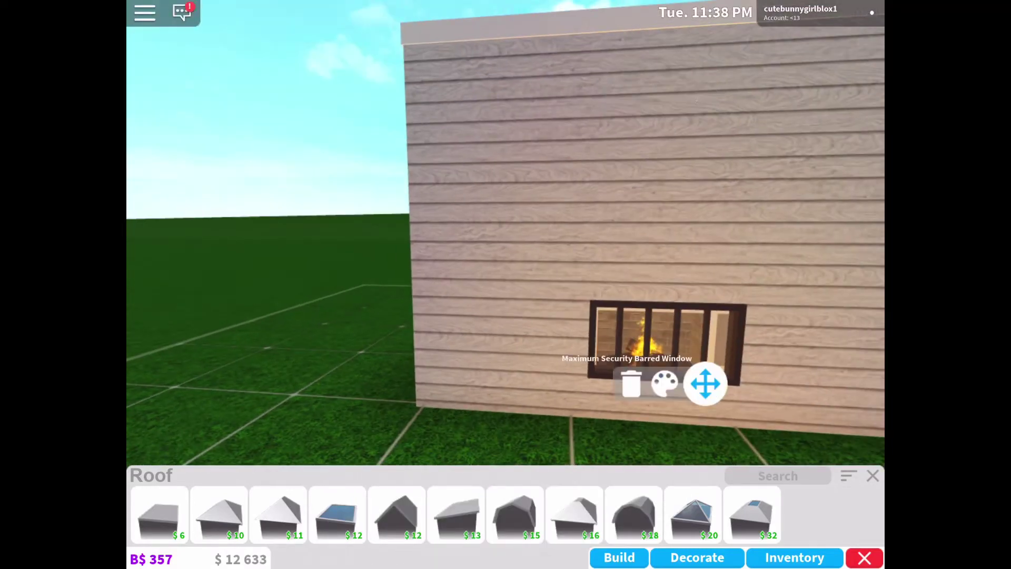
Paint the barred window's second colour slot Really black.
click(664, 384)
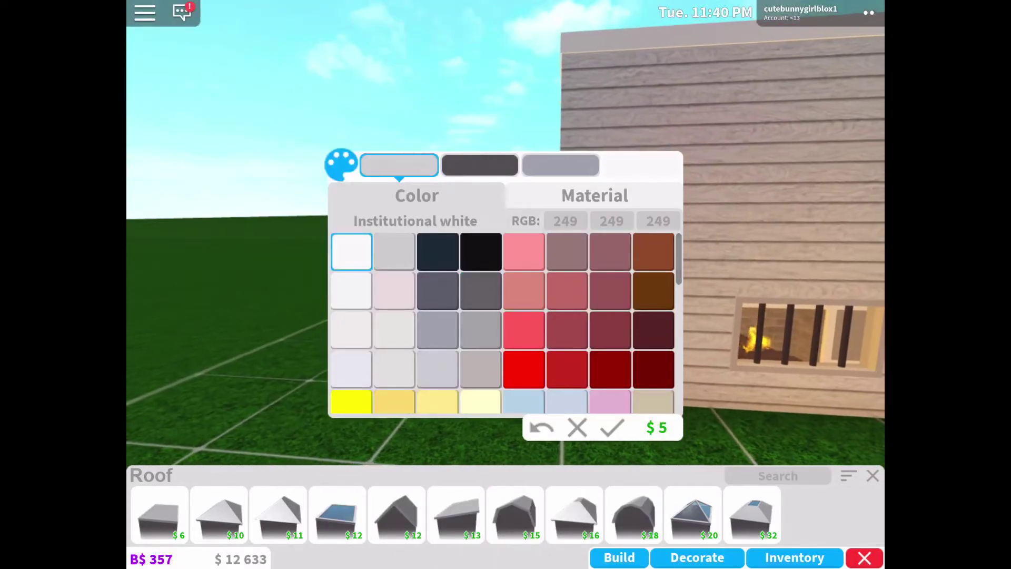
click(480, 165)
click(481, 251)
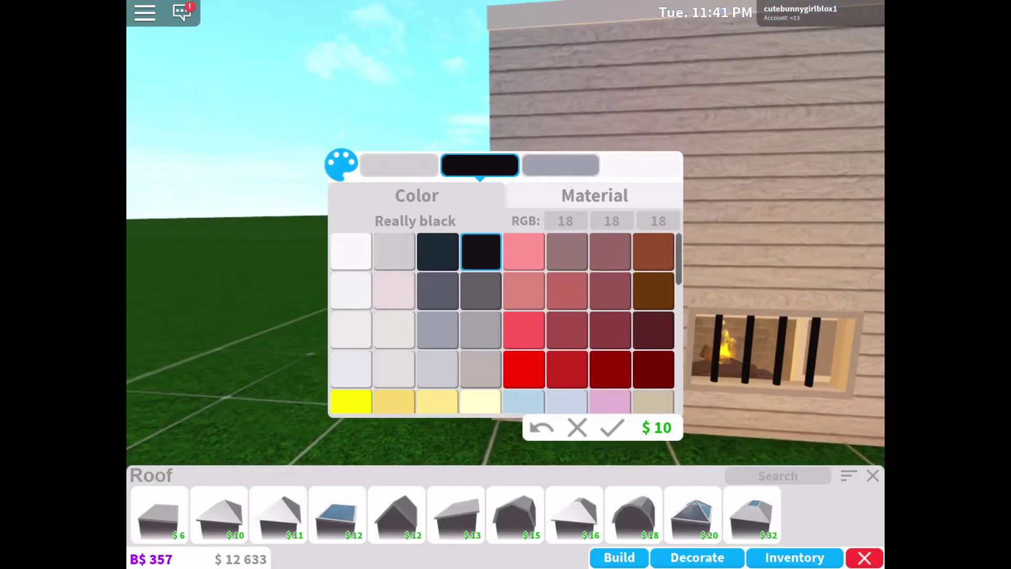
drag(790, 237, 711, 237)
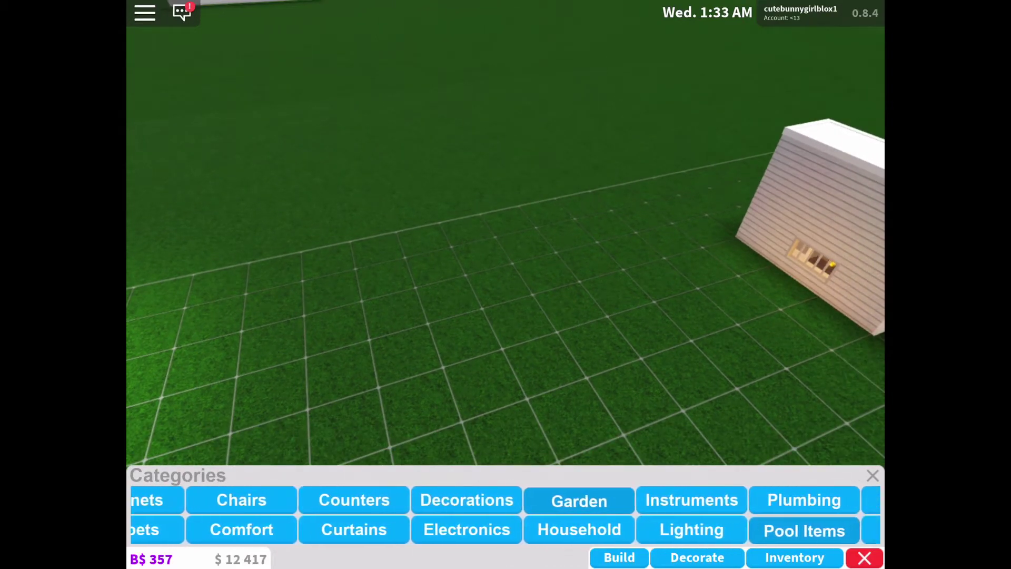
Place a three-post Chain Link Fence on the grass near the box.
click(619, 558)
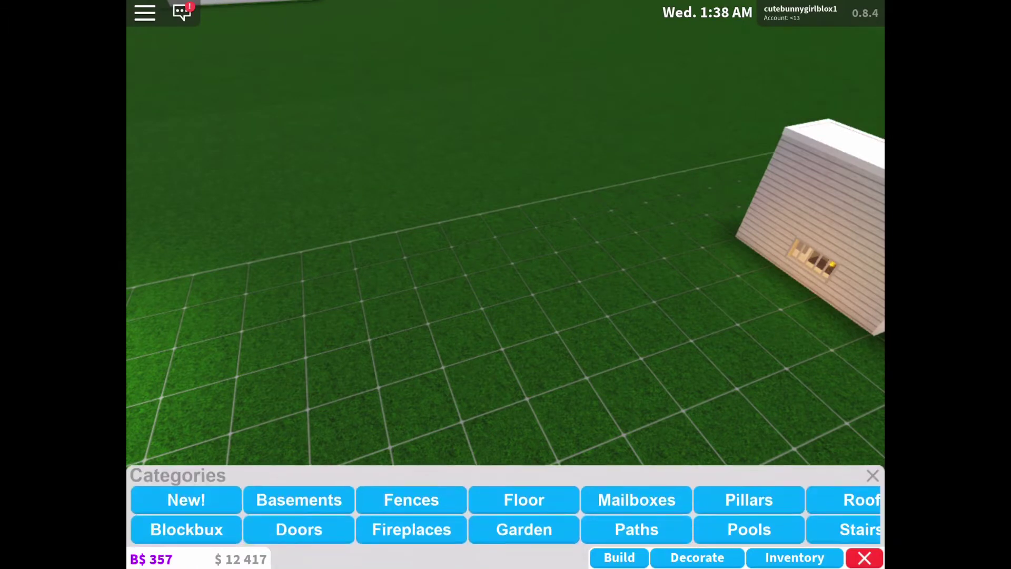
click(410, 499)
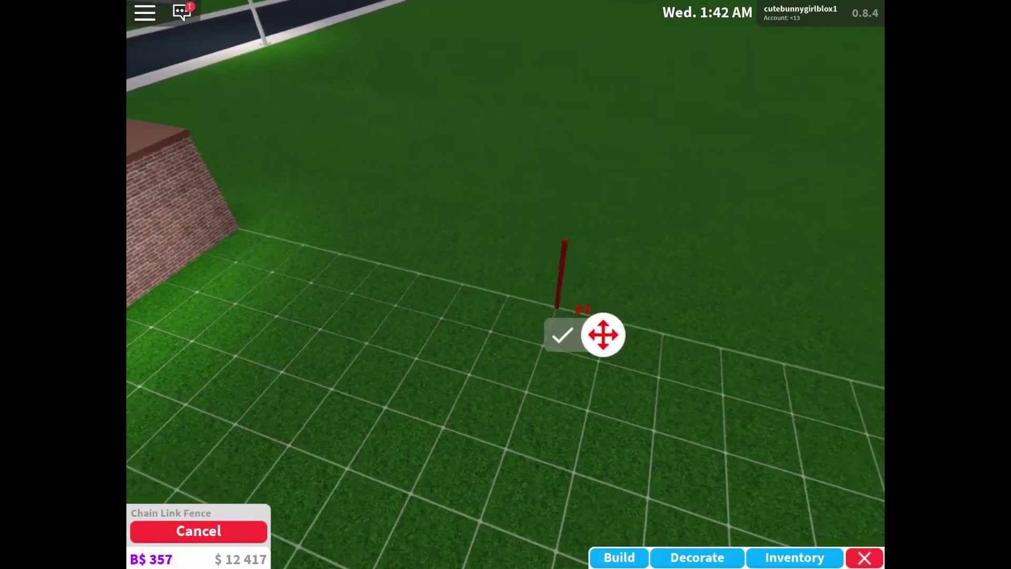
drag(622, 340, 670, 352)
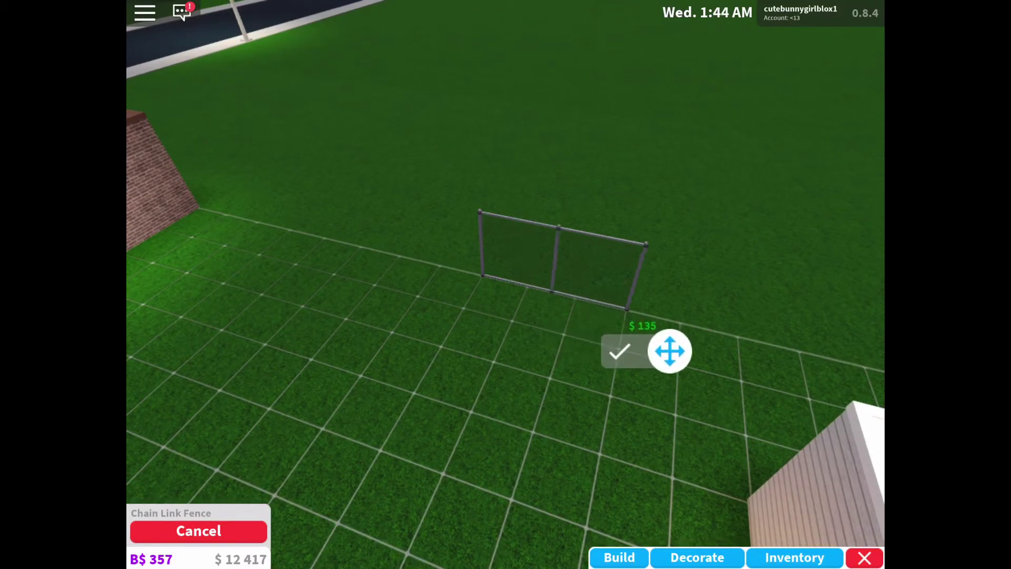
click(628, 352)
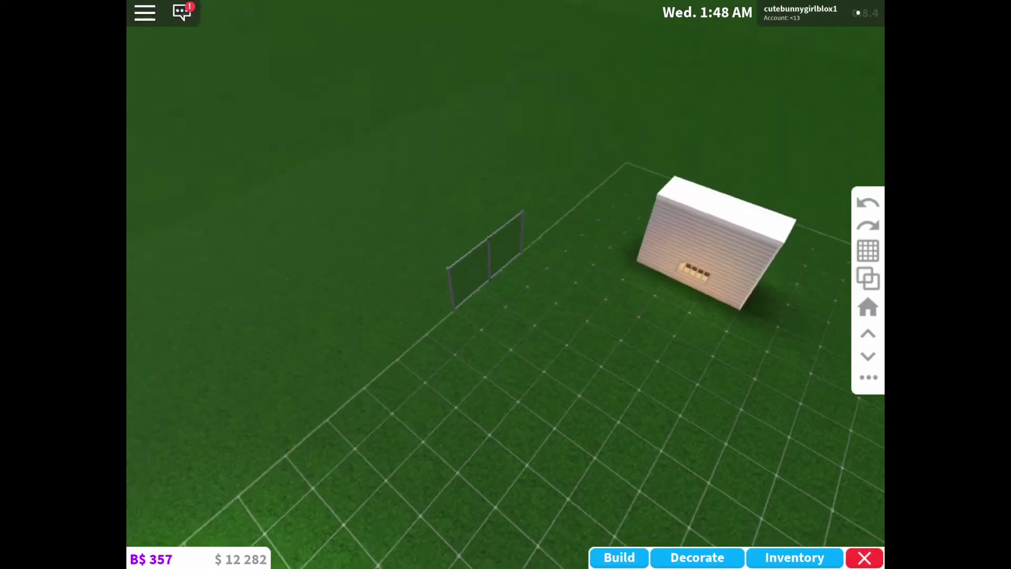
drag(507, 355, 395, 317)
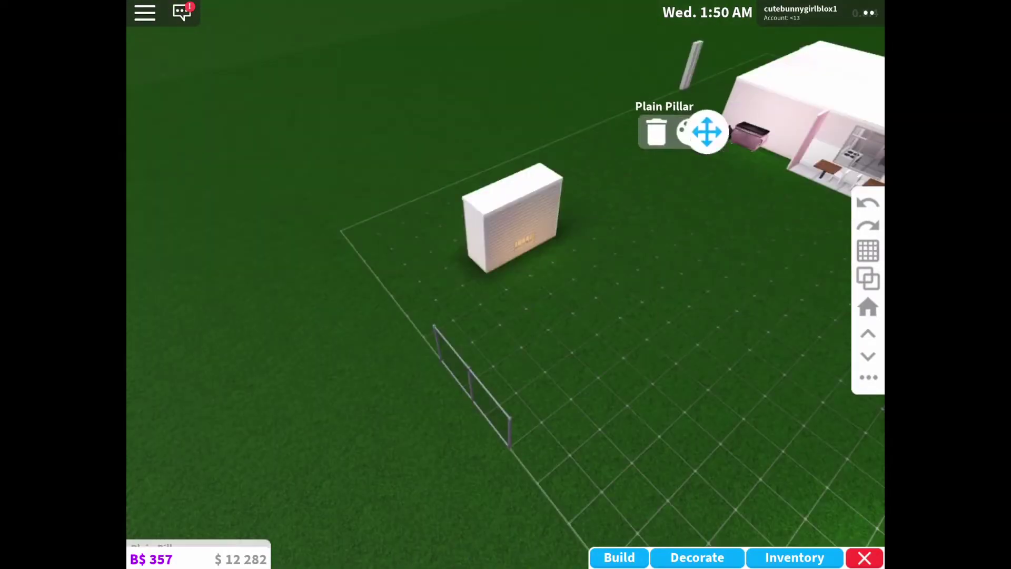
Move the Plain Pillar to one end of the fence and place it.
click(732, 112)
drag(633, 316, 395, 276)
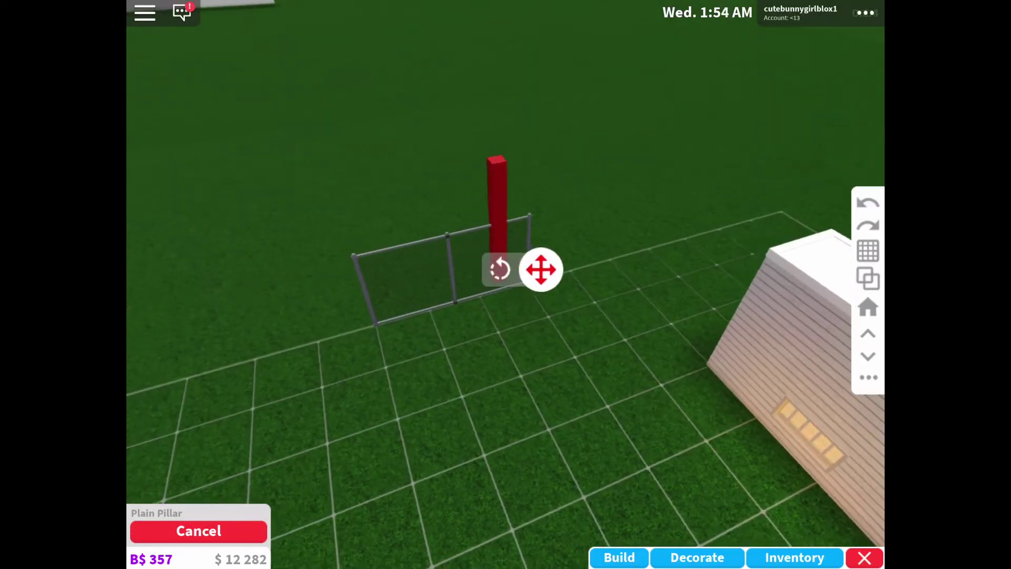
scroll(489, 278, up, 5)
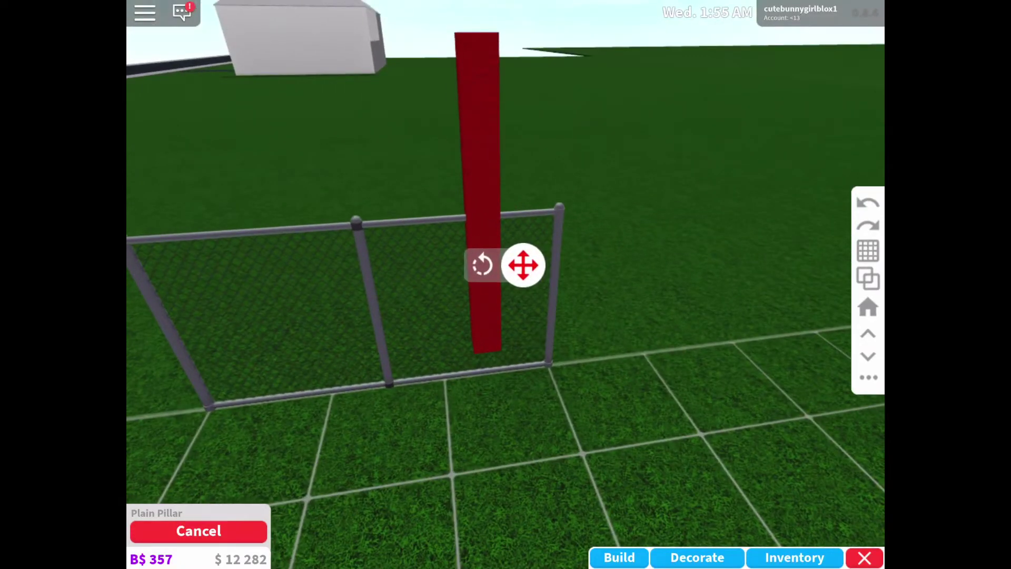
mouse_move(523, 266)
mouse_down()
mouse_move(692, 302)
mouse_move(657, 320)
mouse_move(642, 314)
mouse_up()
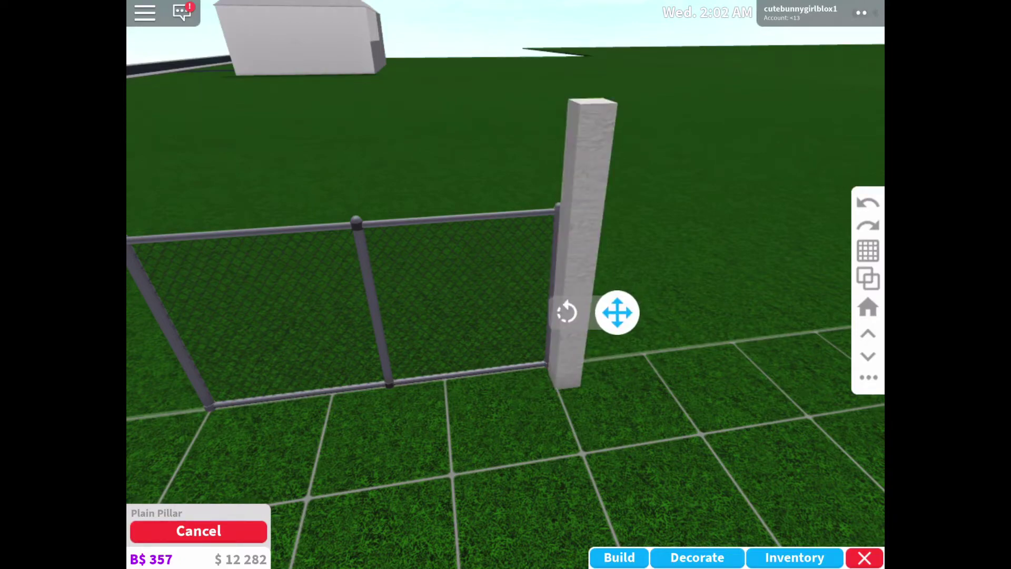
drag(616, 309, 608, 309)
click(474, 474)
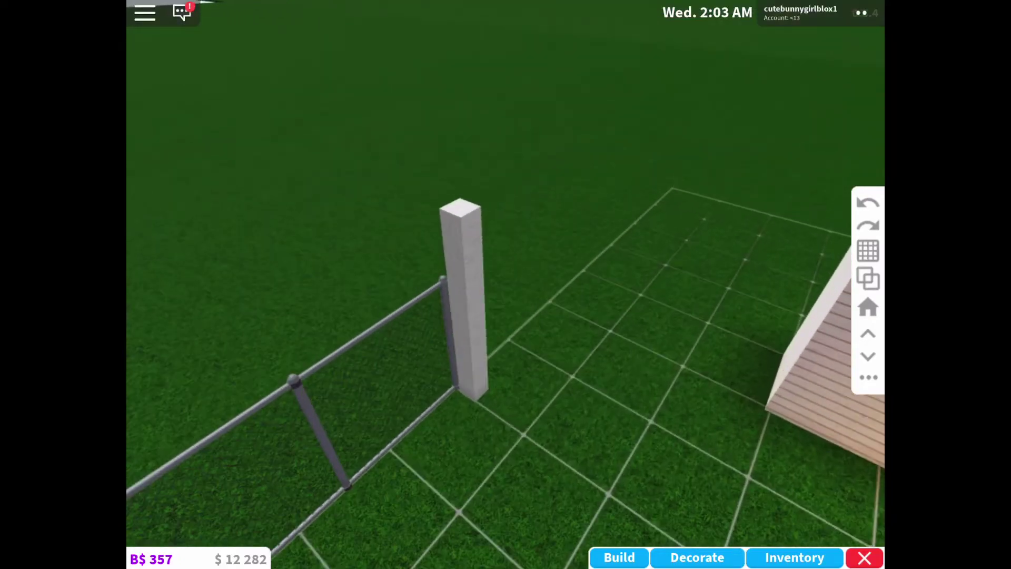
Repaint the chain-link fence Quill grey.
drag(505, 317, 711, 238)
mouse_move(317, 316)
mouse_down()
mouse_move(632, 276)
mouse_move(395, 356)
mouse_up()
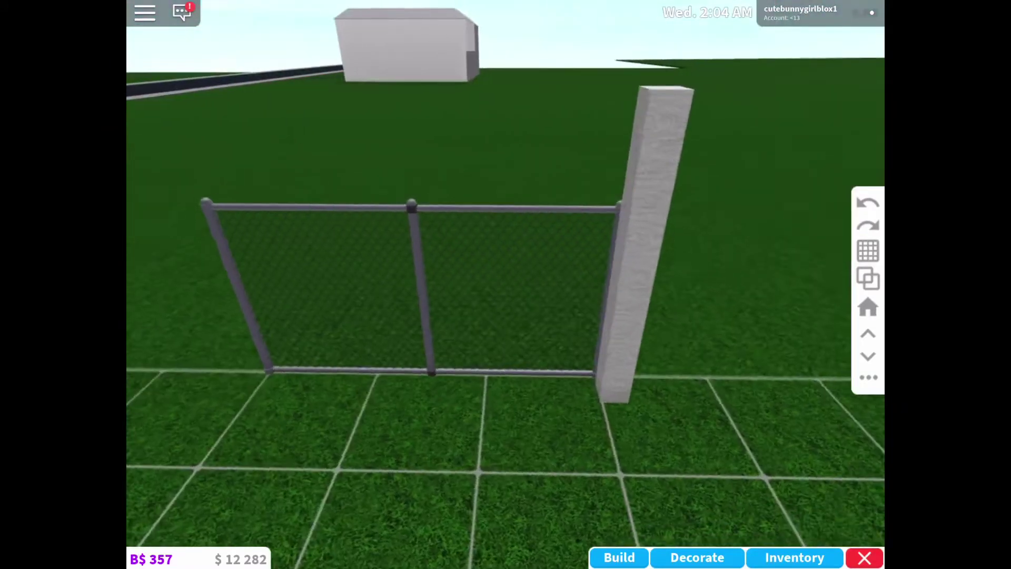
click(546, 316)
click(539, 344)
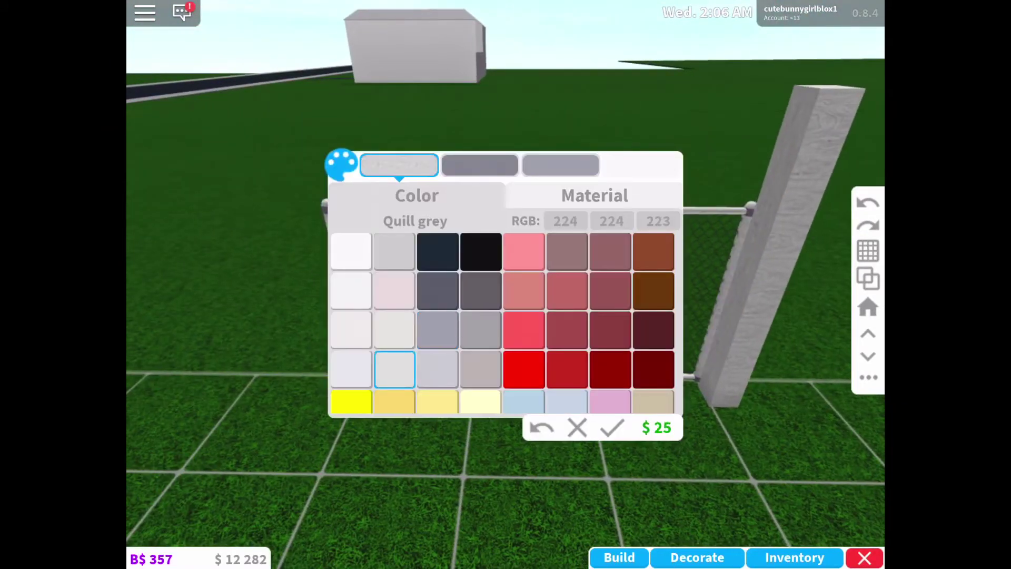
click(611, 428)
Carry the pillar beside the house to the fence's other end.
drag(395, 237, 632, 356)
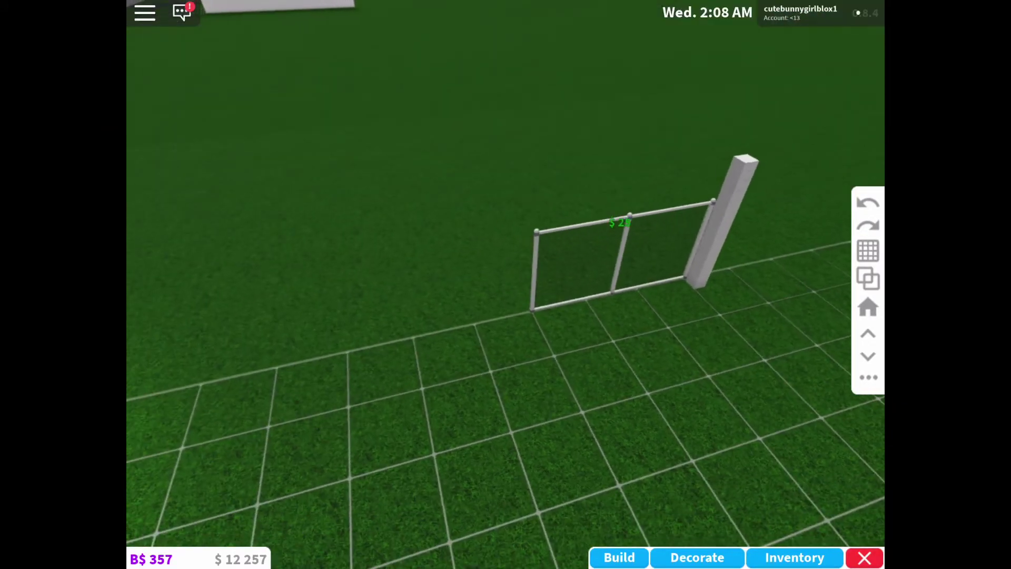
drag(633, 316, 395, 356)
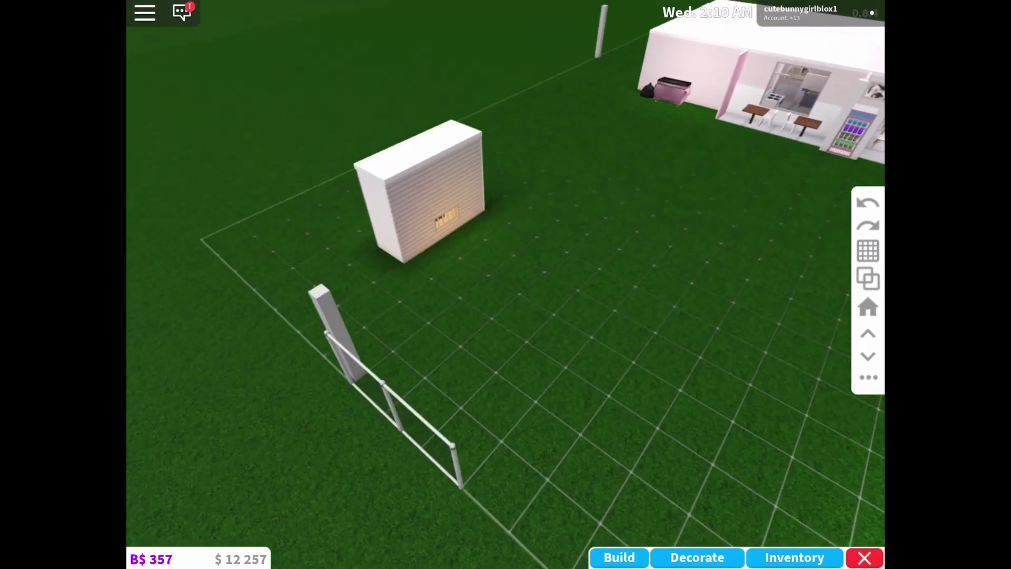
drag(506, 316, 316, 395)
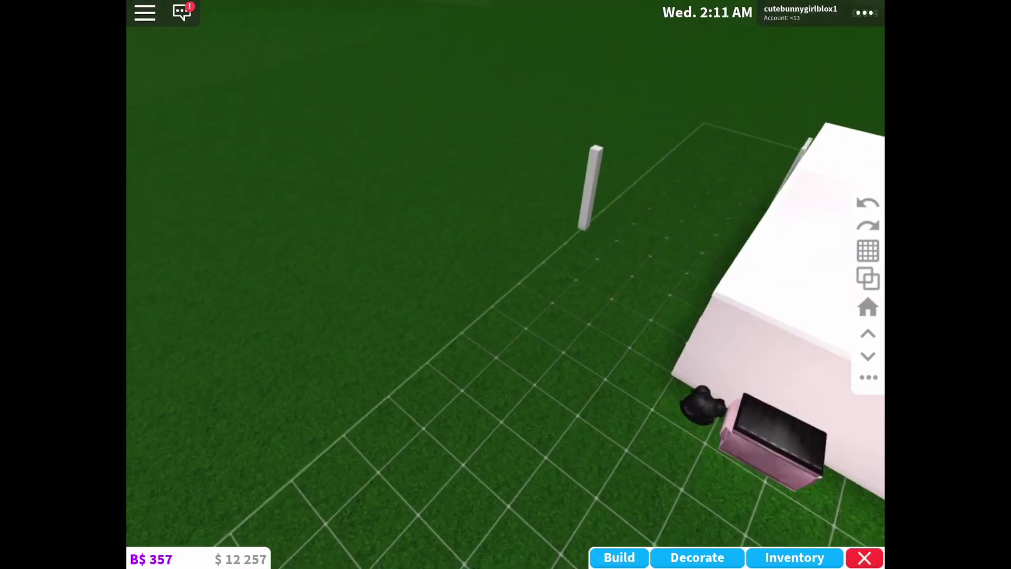
click(592, 190)
drag(395, 316, 632, 356)
click(740, 261)
drag(528, 296, 252, 294)
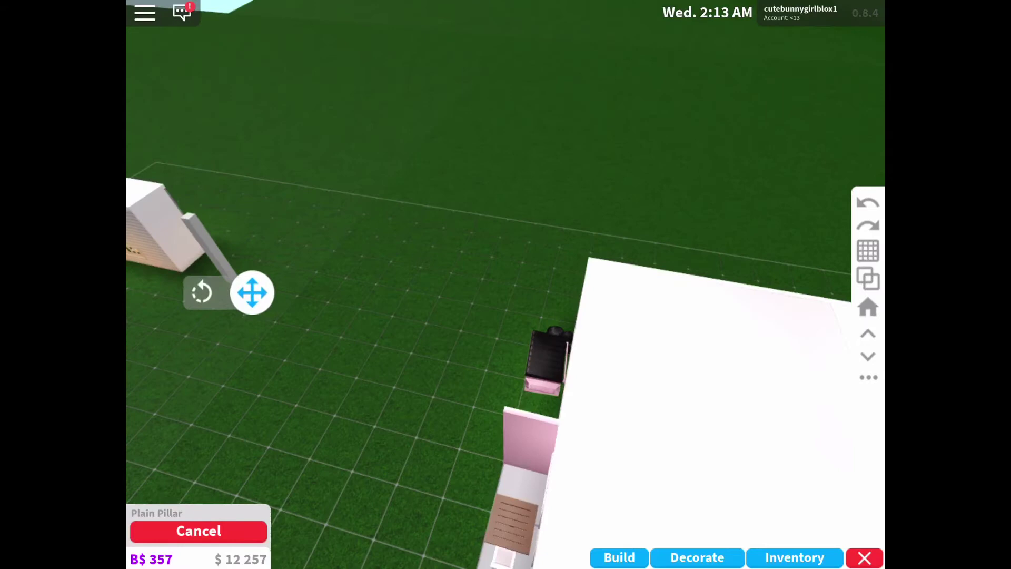
drag(474, 355, 711, 278)
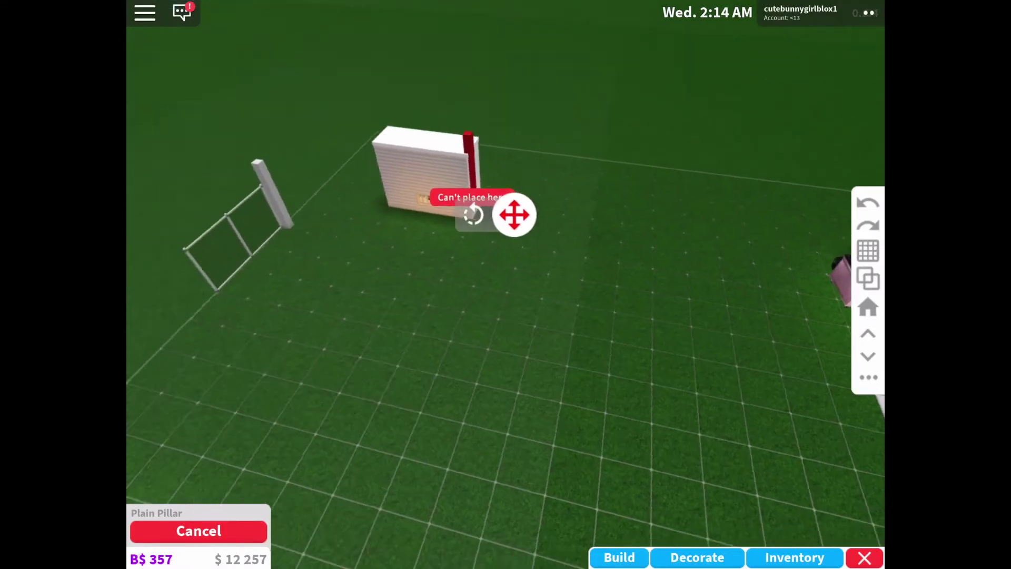
drag(692, 213, 395, 250)
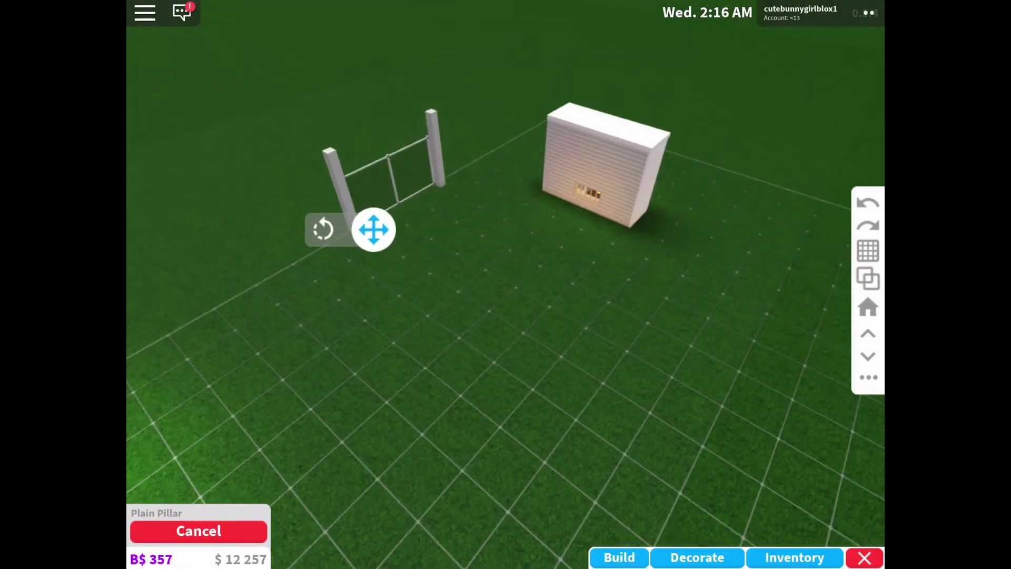
click(475, 355)
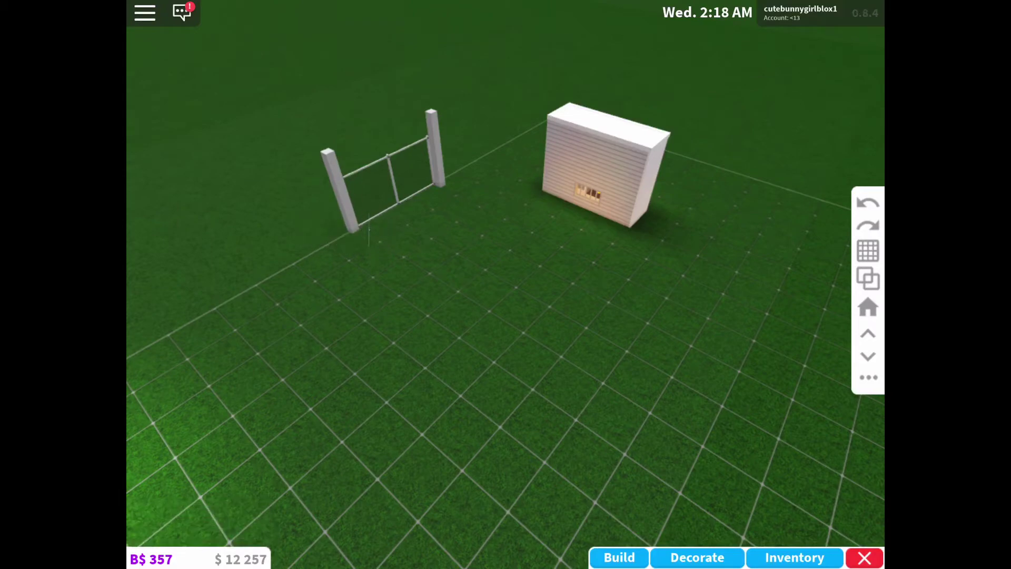
Slide the right pillar against the fence end and place it.
drag(396, 356, 672, 316)
scroll(506, 316, up, 3)
drag(506, 356, 395, 316)
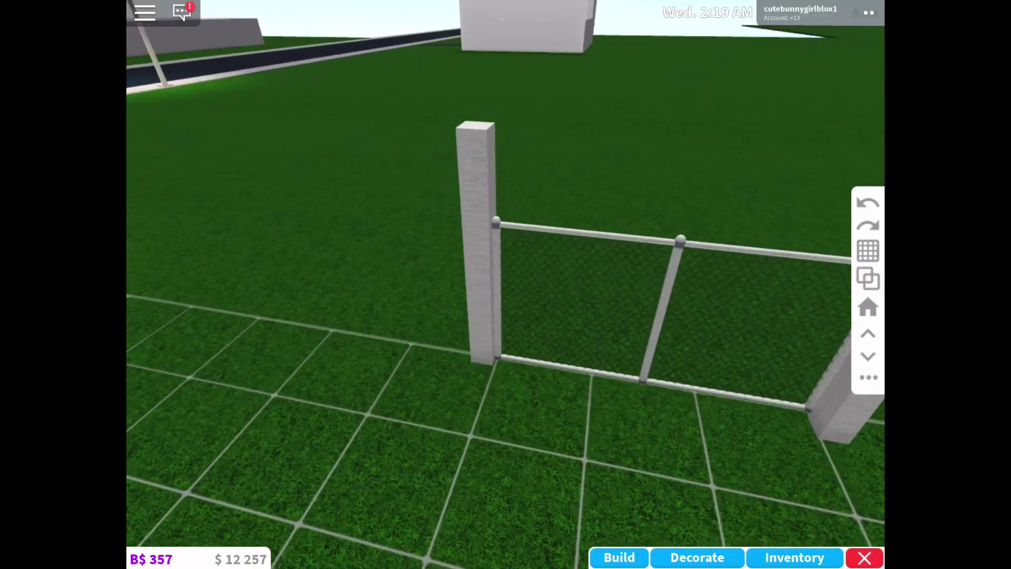
click(526, 307)
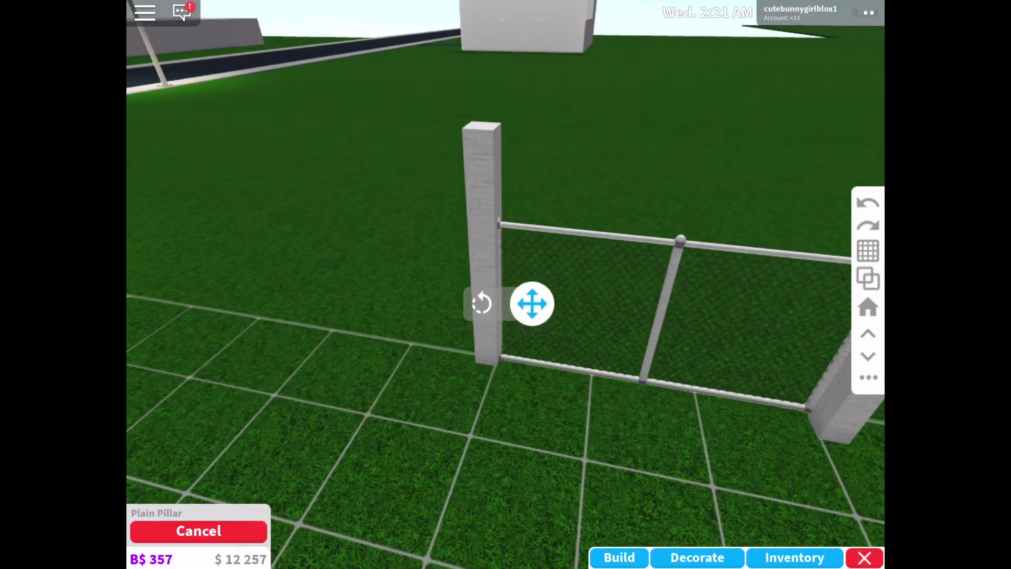
click(481, 303)
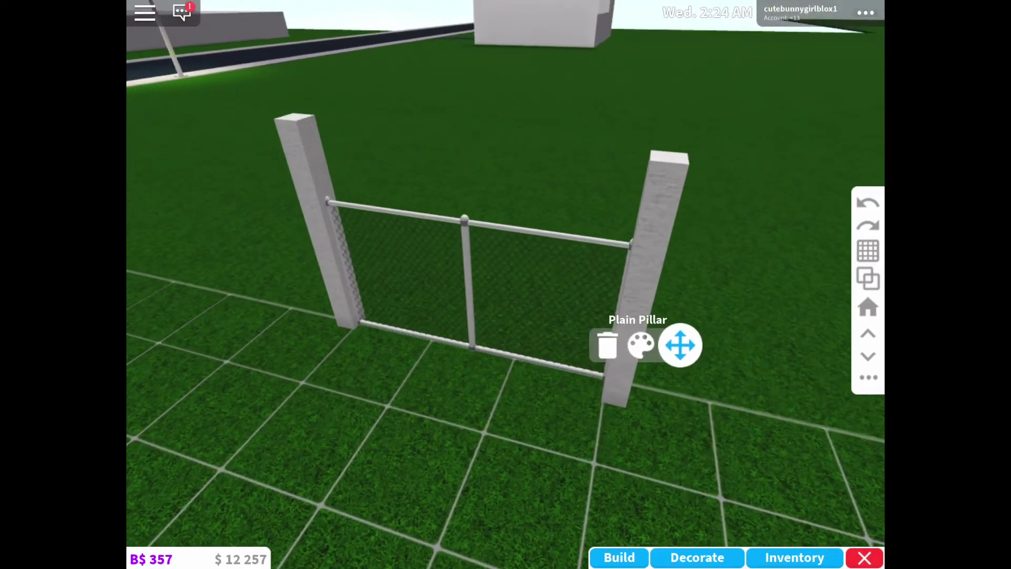
click(659, 338)
drag(633, 277, 680, 261)
drag(693, 320, 689, 318)
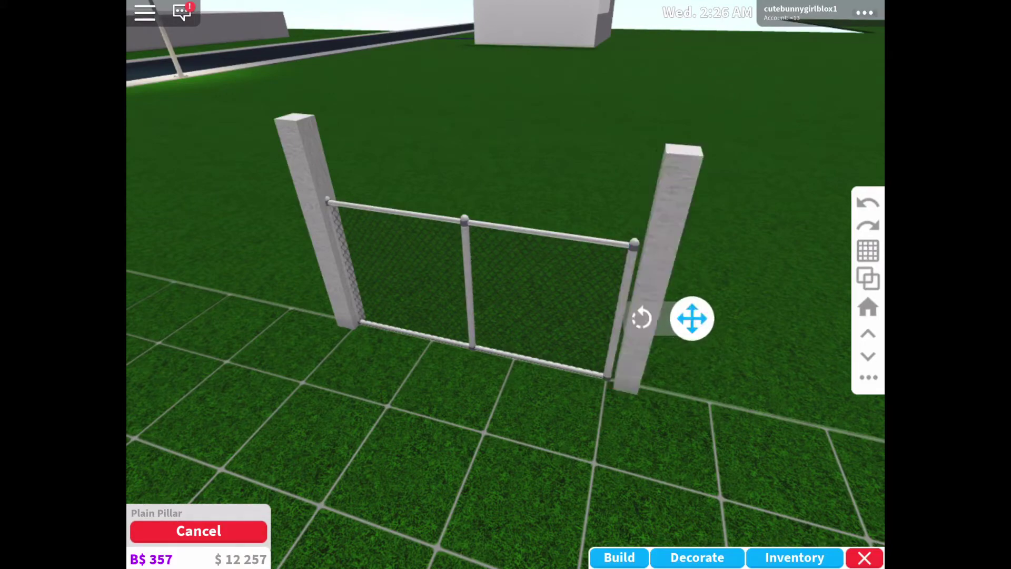
drag(506, 435, 316, 411)
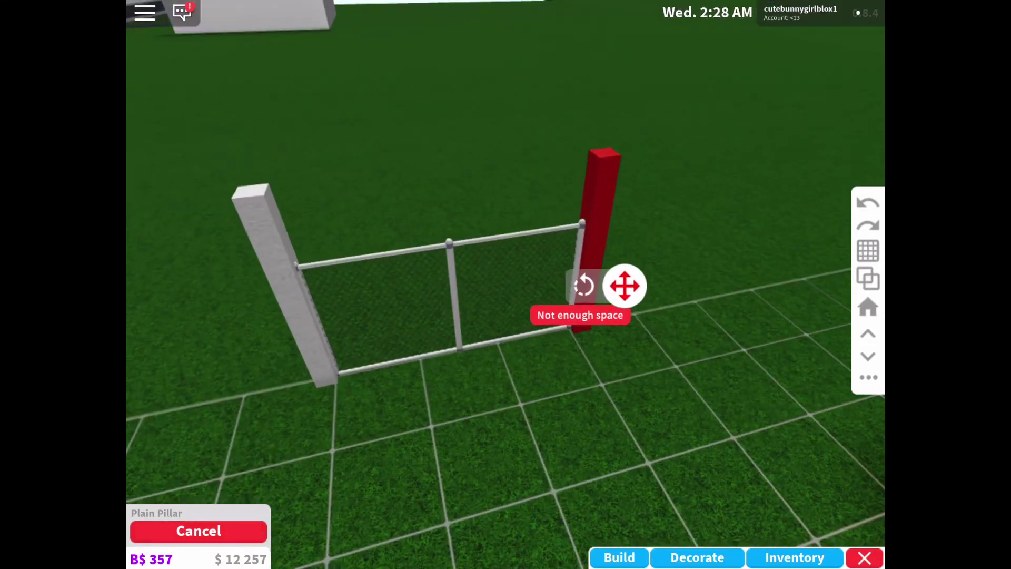
drag(633, 436, 395, 395)
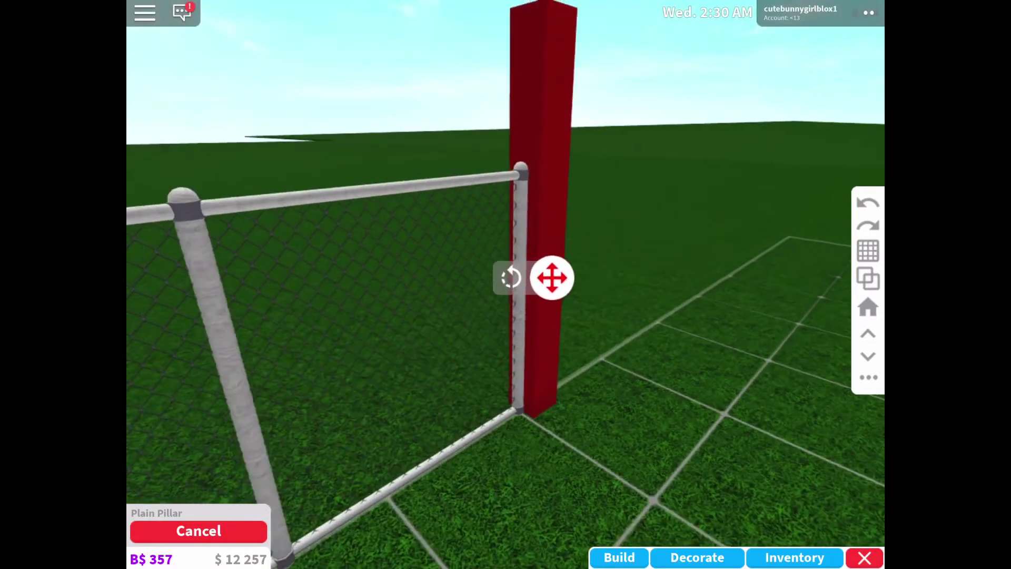
drag(511, 307, 581, 289)
click(580, 289)
scroll(505, 316, down, 5)
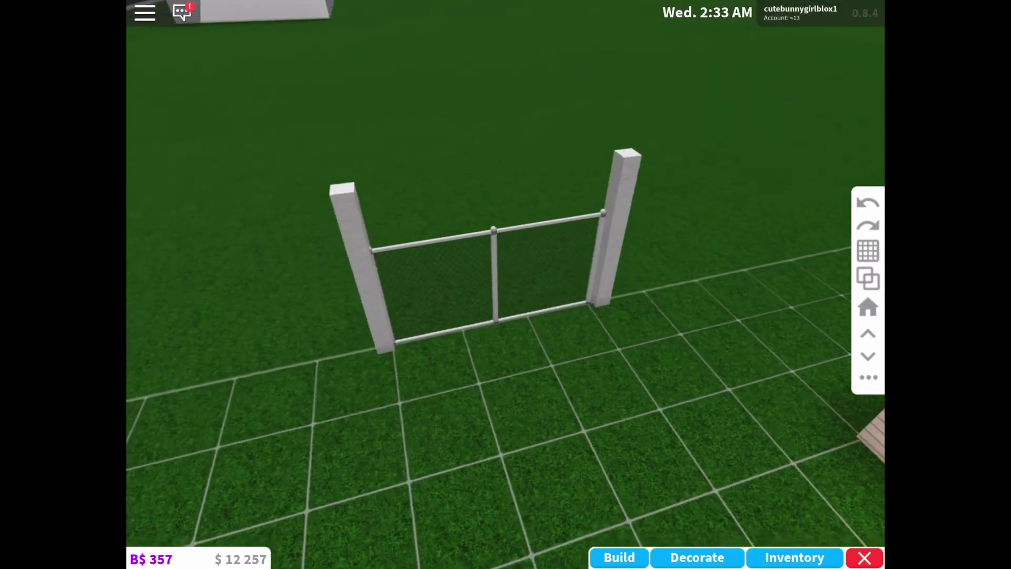
Reposition the right pillar to a valid spot closer to the fence post.
click(632, 269)
scroll(506, 316, up, 4)
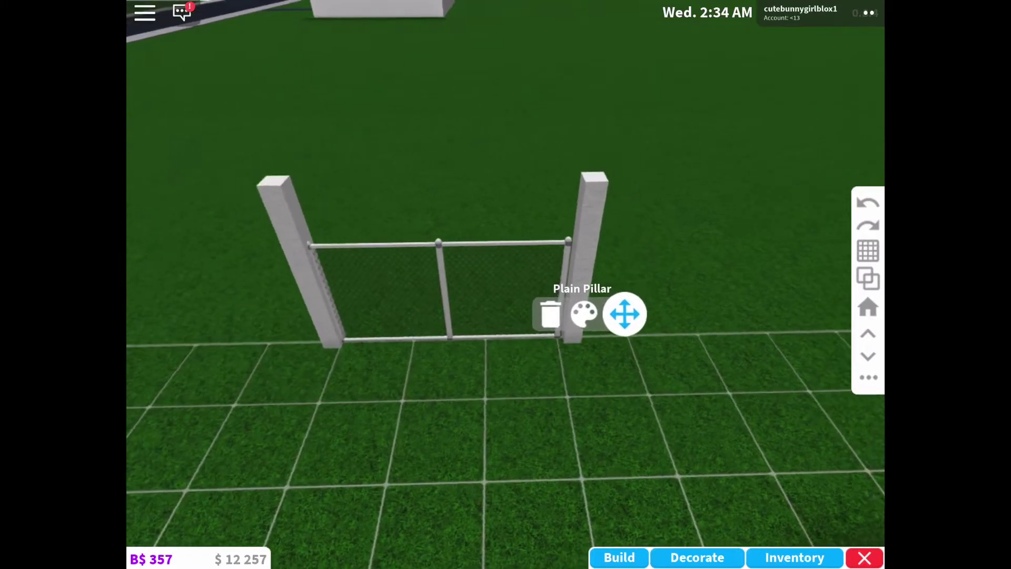
click(614, 309)
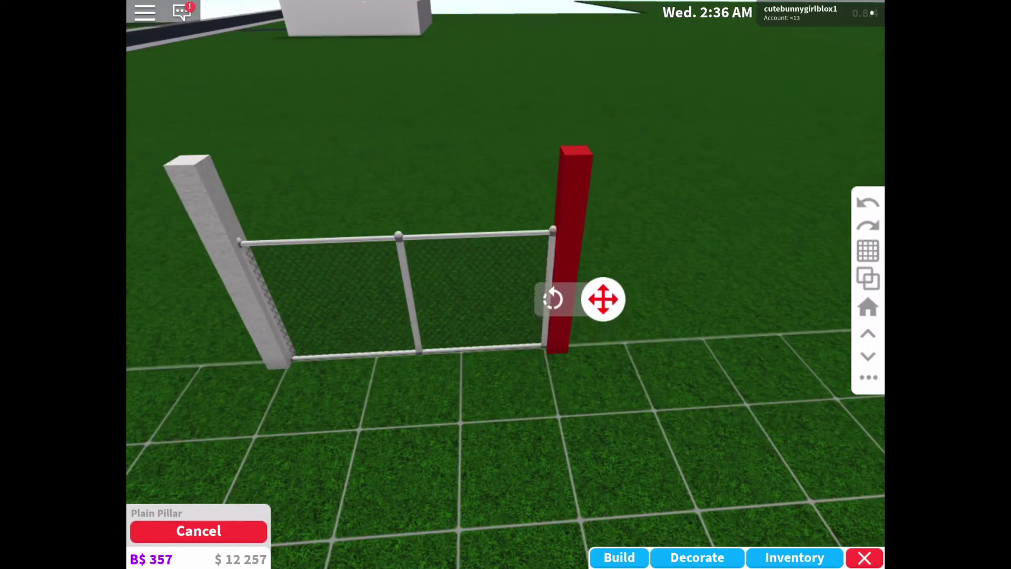
drag(595, 284, 607, 296)
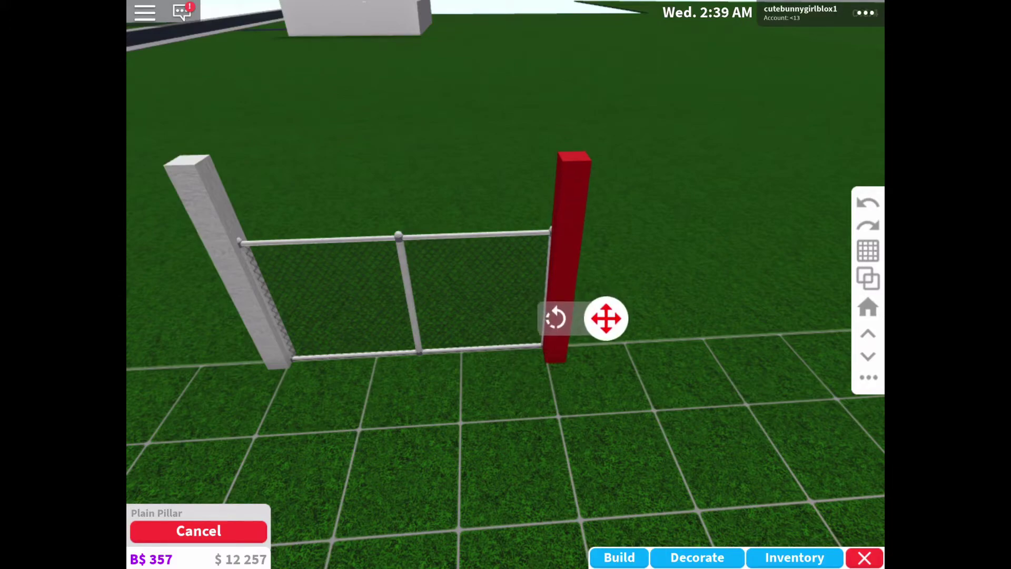
drag(711, 237, 395, 276)
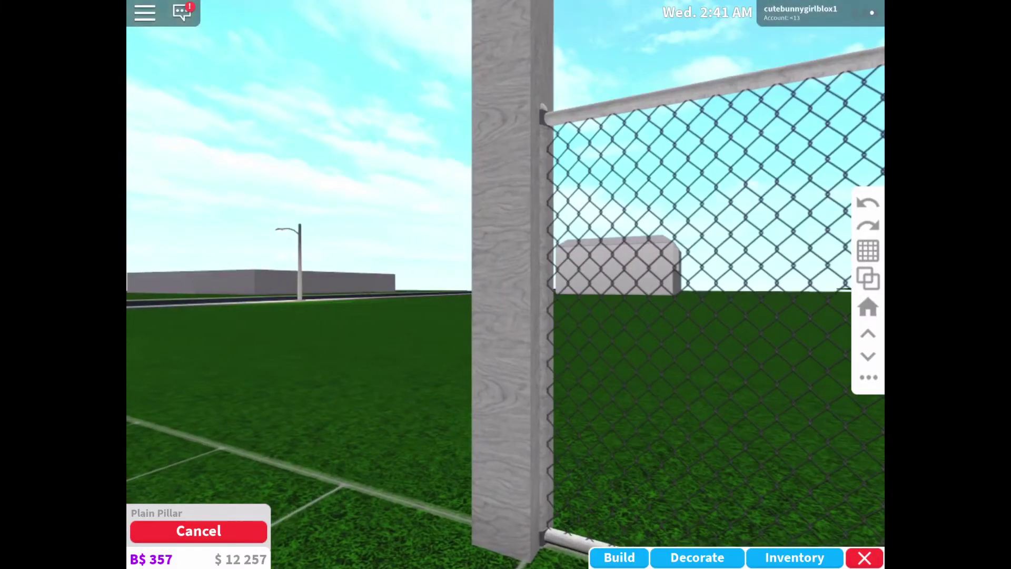
drag(506, 317, 506, 159)
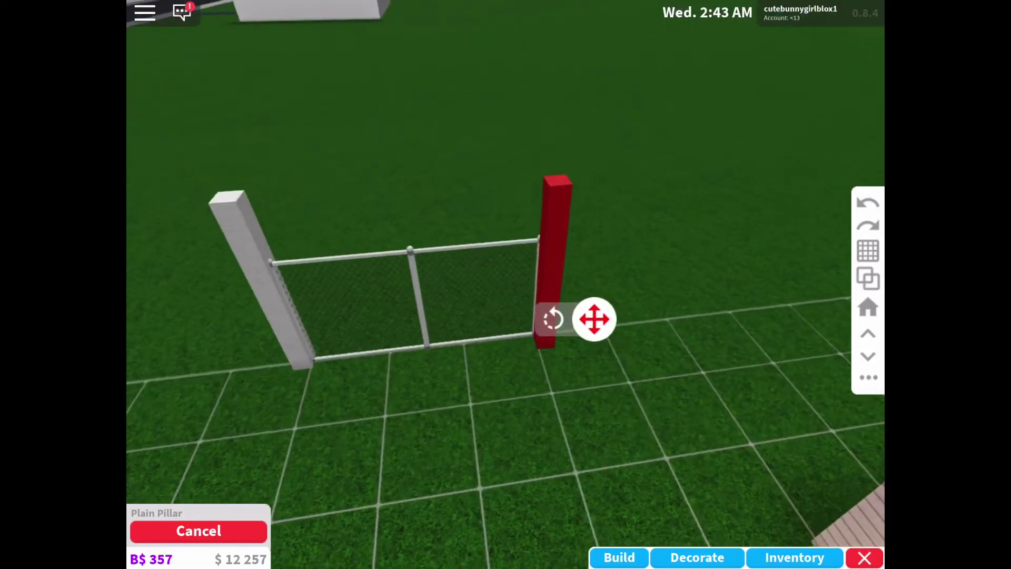
scroll(505, 284, up, 5)
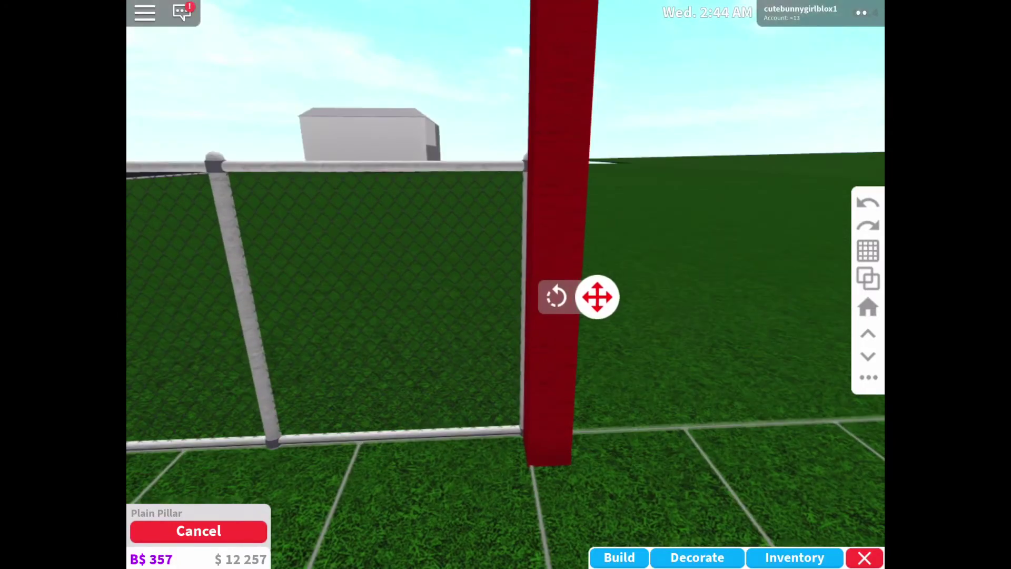
mouse_move(619, 298)
mouse_down()
mouse_move(589, 274)
mouse_move(592, 293)
mouse_move(605, 284)
mouse_up()
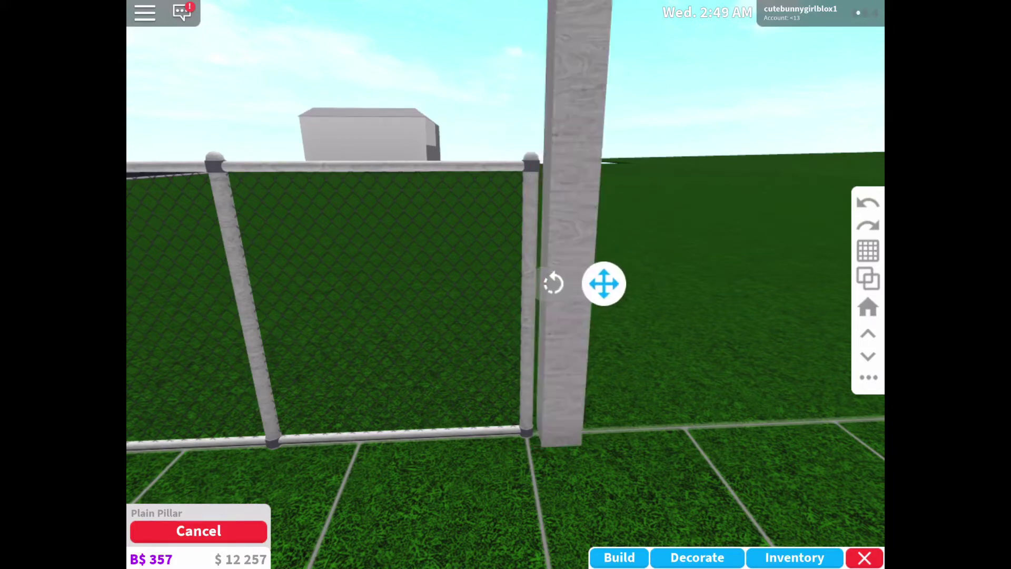
drag(711, 355, 632, 237)
click(604, 283)
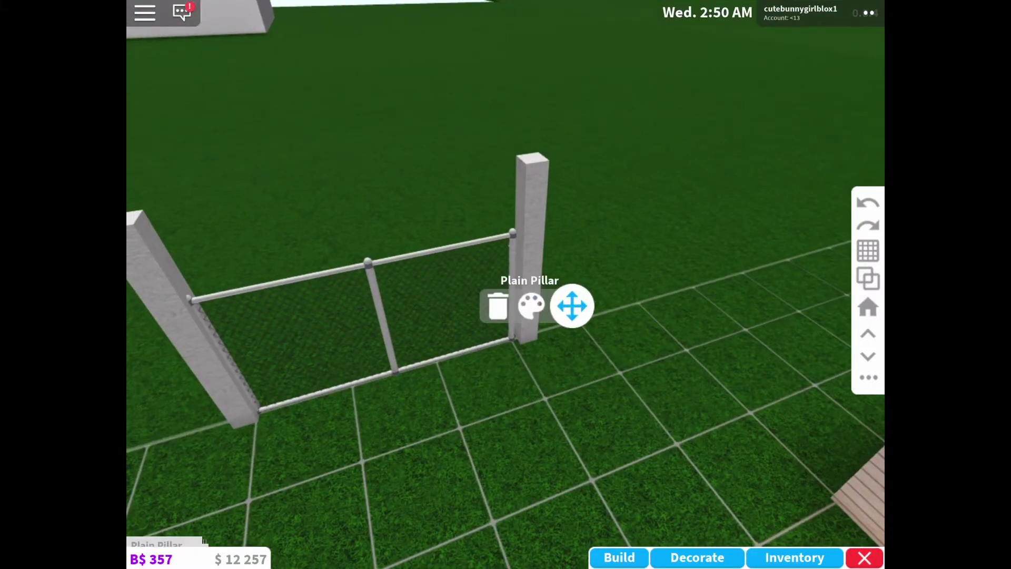
Drop the right pillar onto the fence end and fine-tune its fit.
click(572, 306)
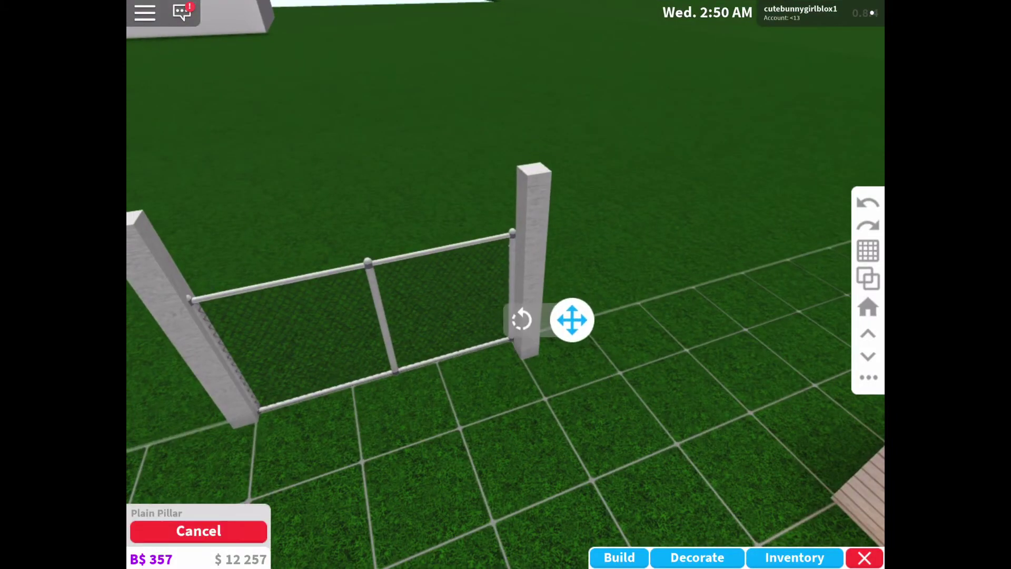
drag(570, 319, 568, 319)
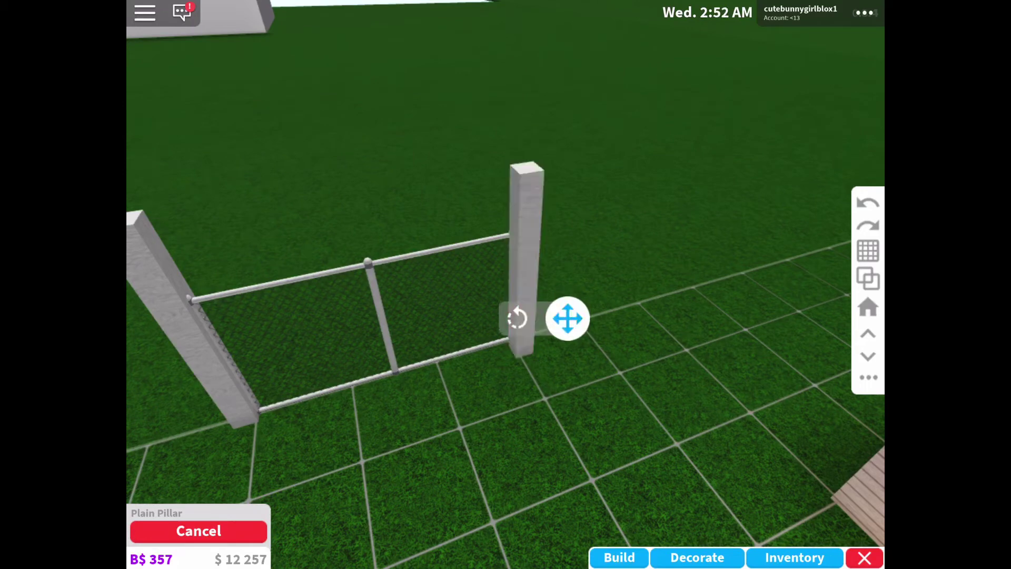
click(568, 319)
drag(505, 316, 395, 301)
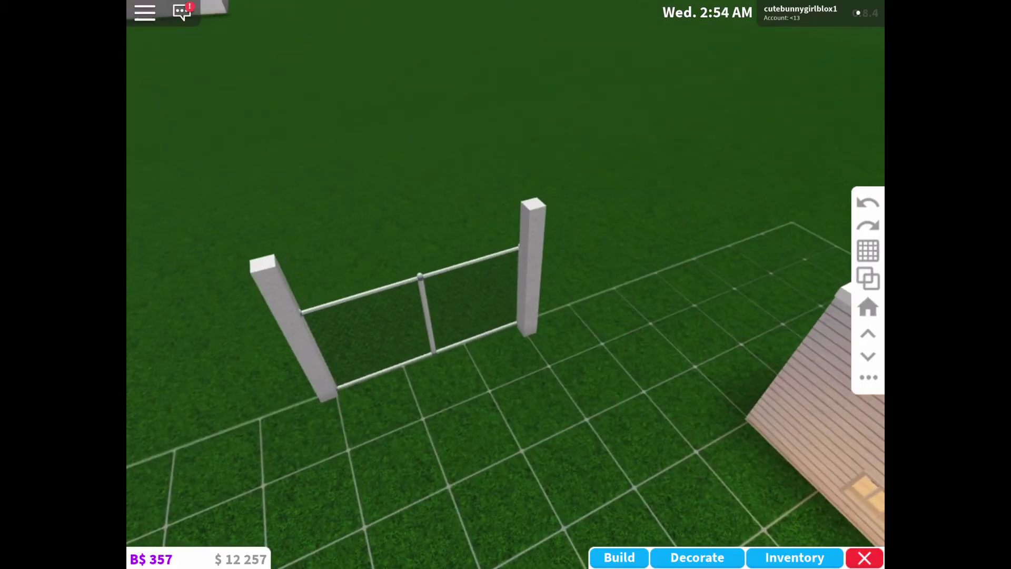
right_click(506, 317)
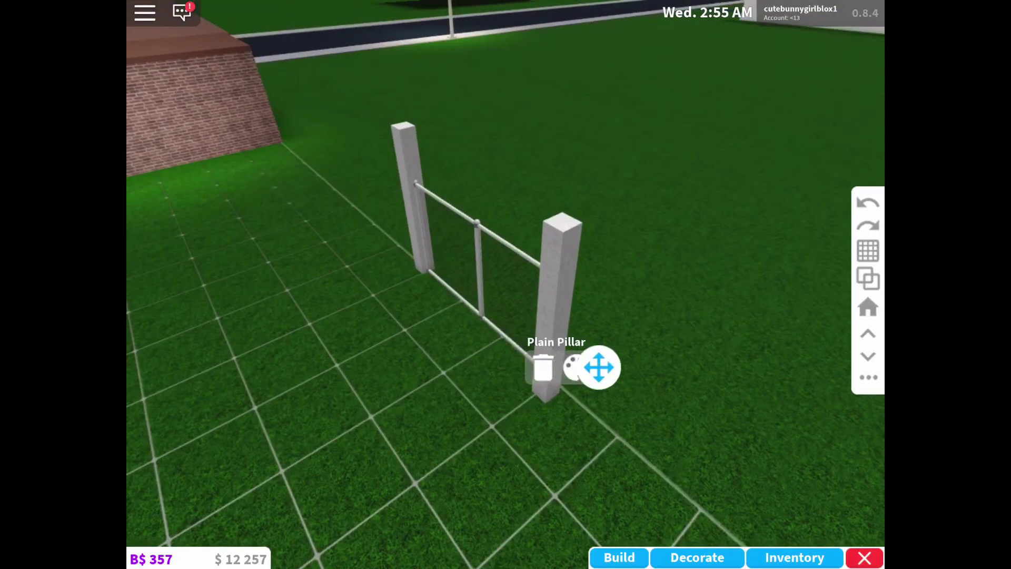
click(599, 367)
mouse_move(562, 300)
mouse_down()
mouse_move(600, 309)
mouse_move(581, 301)
mouse_move(591, 305)
mouse_up()
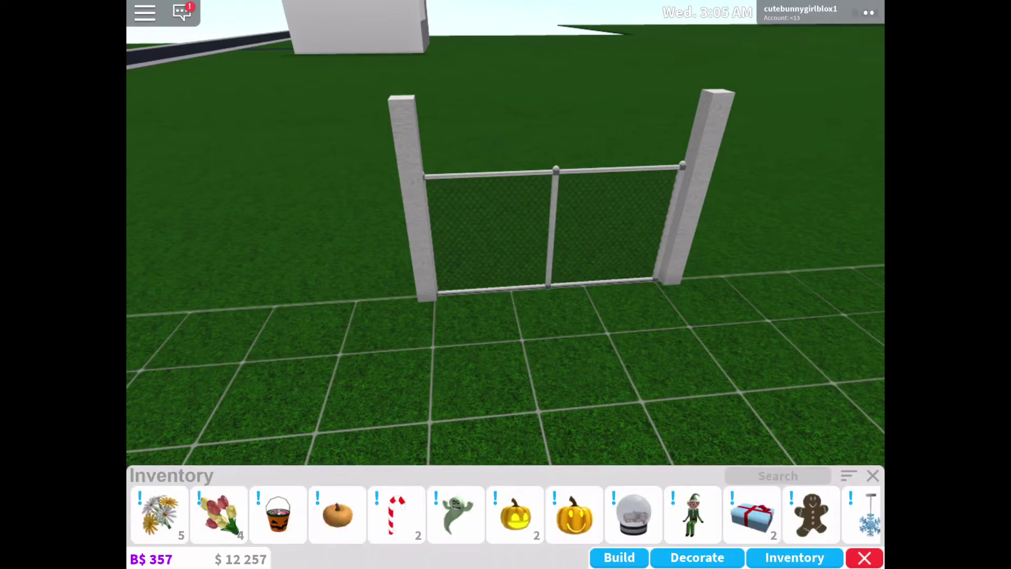
Place a plain short fence beside the gate pillar.
click(619, 558)
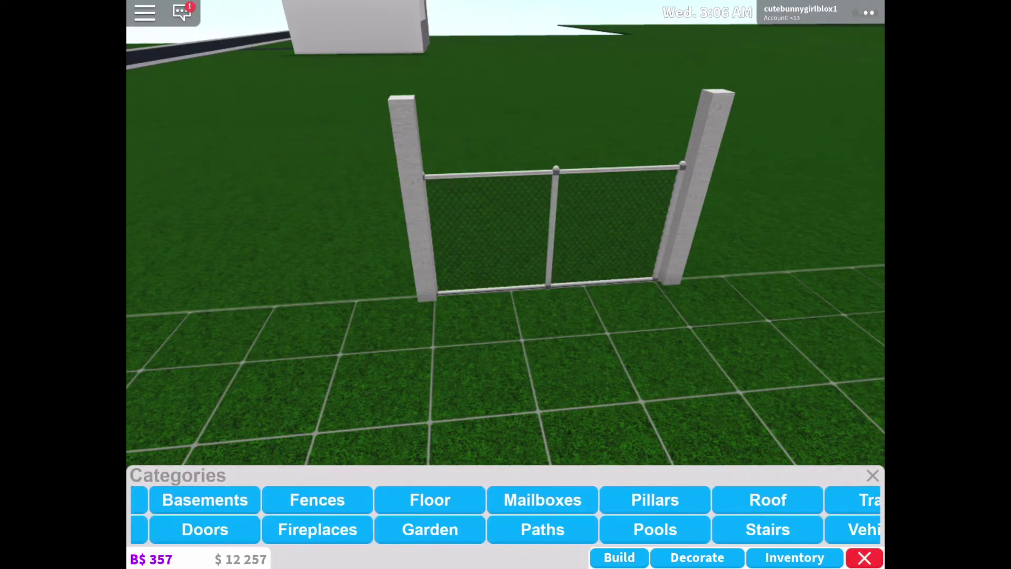
scroll(507, 513, right, 5)
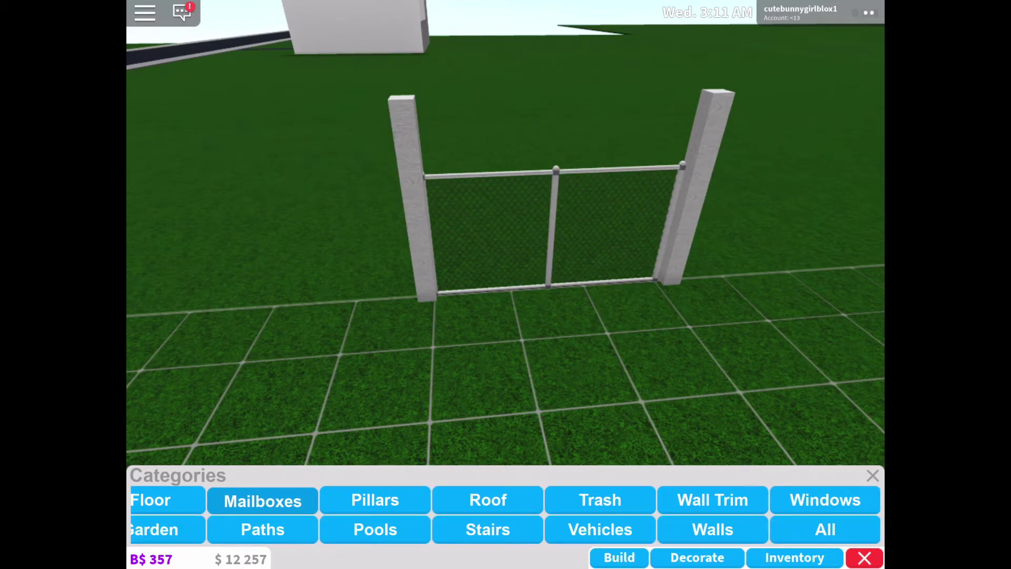
scroll(506, 514, left, 5)
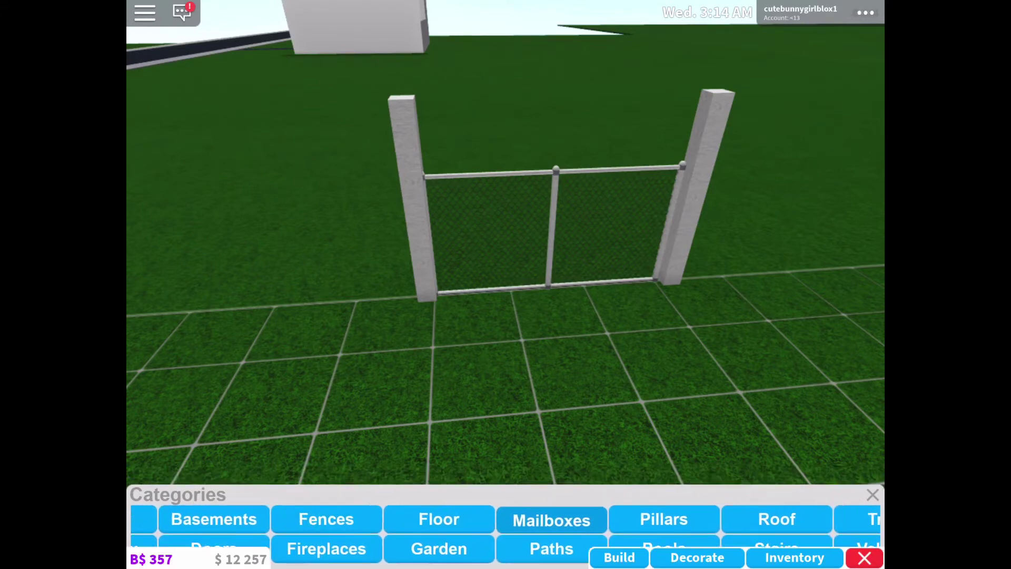
click(412, 499)
click(517, 518)
mouse_move(553, 317)
mouse_down()
mouse_move(597, 407)
mouse_move(553, 416)
mouse_move(582, 425)
mouse_up()
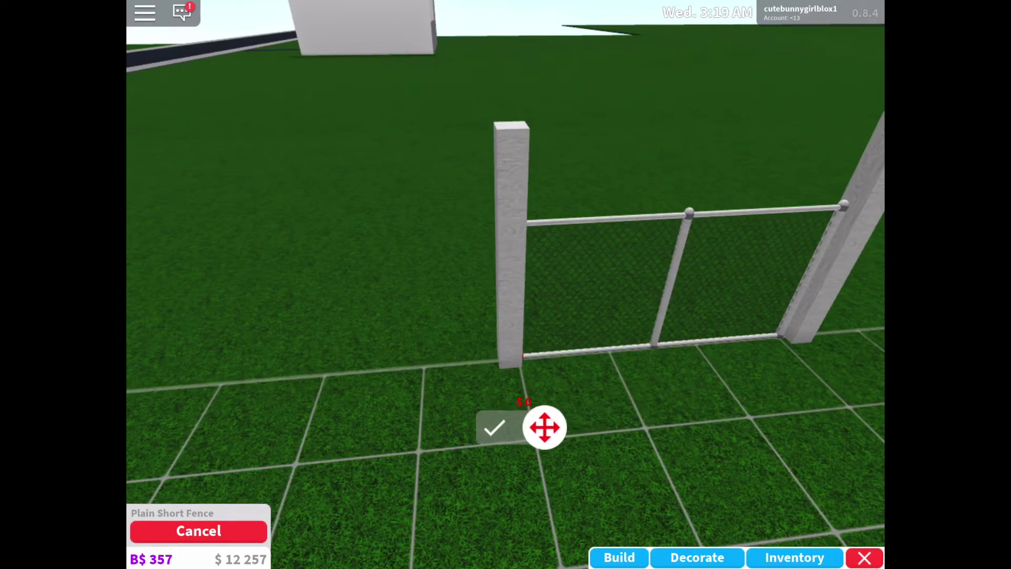
drag(711, 278, 553, 277)
click(275, 439)
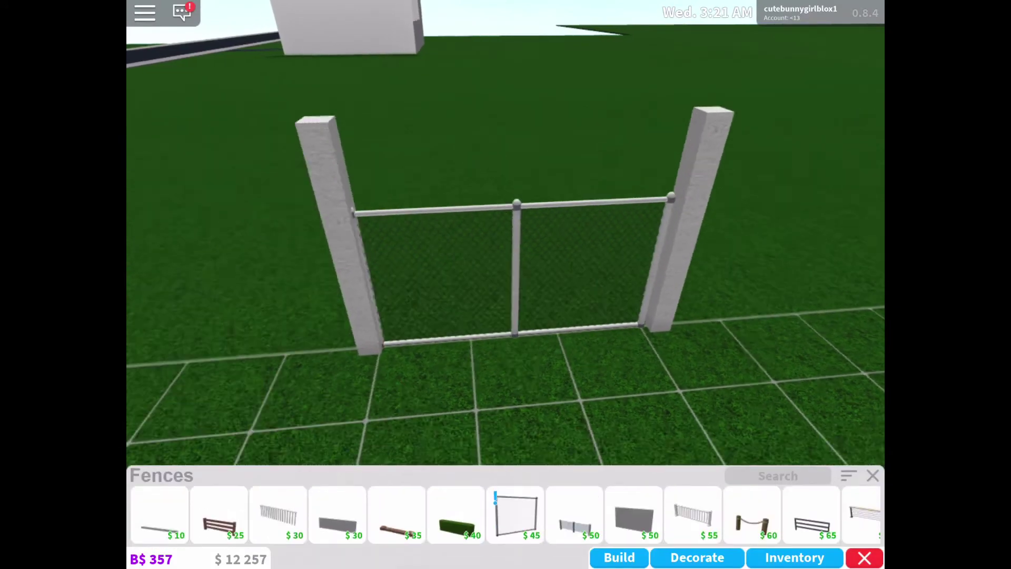
Start a farm fence, cancel it, and close the fence catalogue.
click(400, 518)
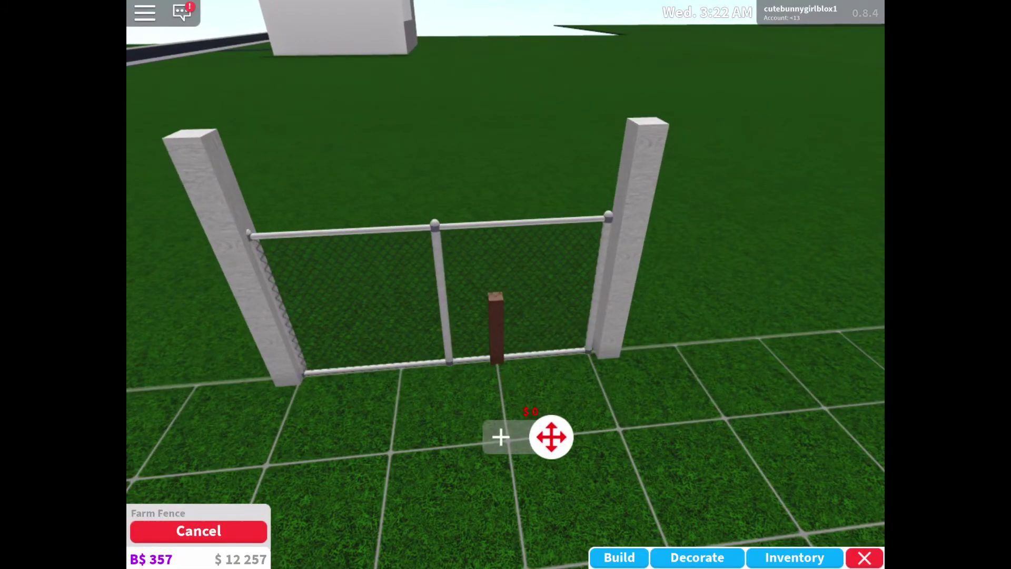
scroll(505, 316, up, 5)
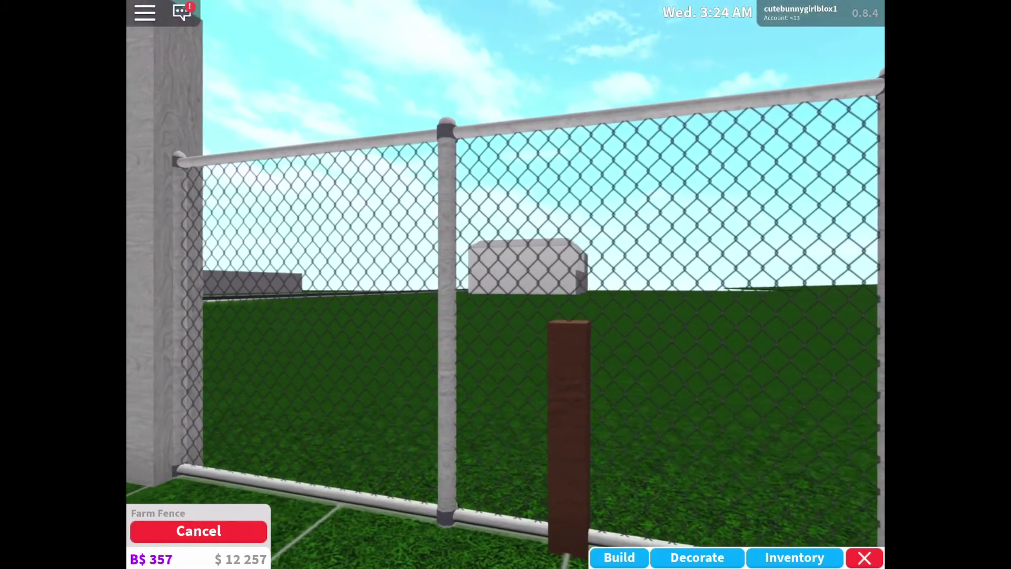
scroll(506, 285, down, 5)
click(199, 532)
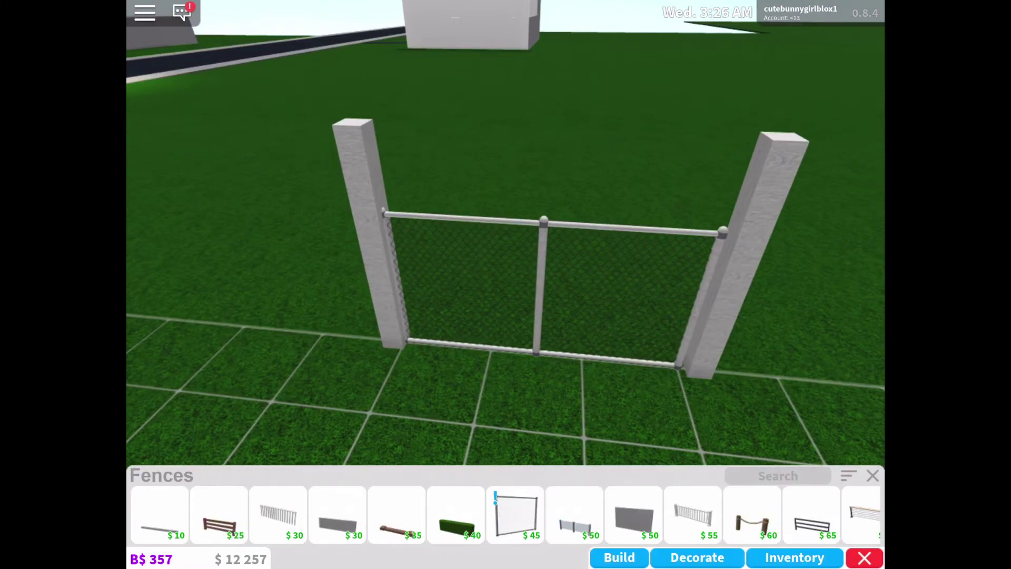
click(873, 475)
click(874, 475)
scroll(506, 285, down, 5)
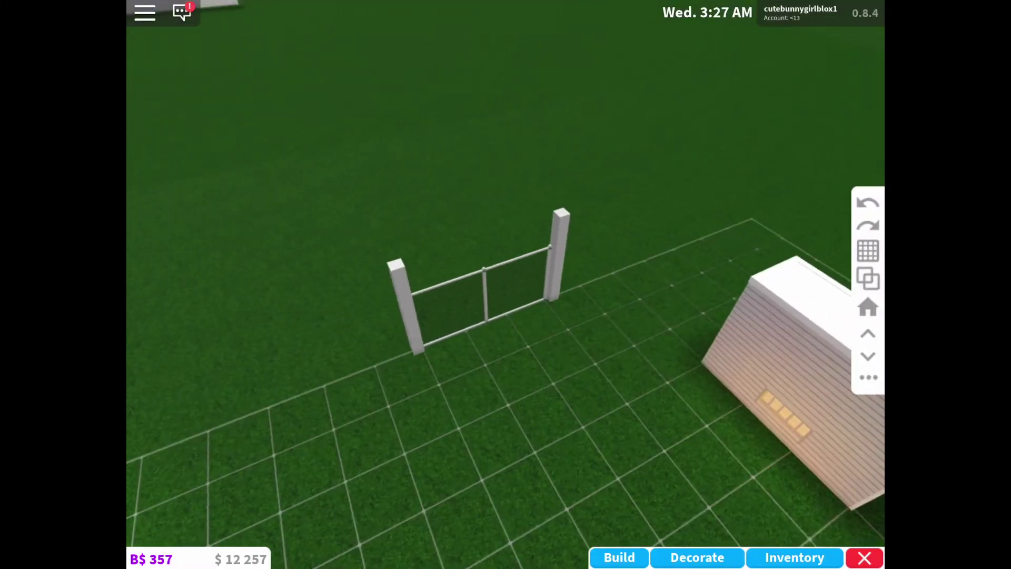
scroll(506, 317, up, 6)
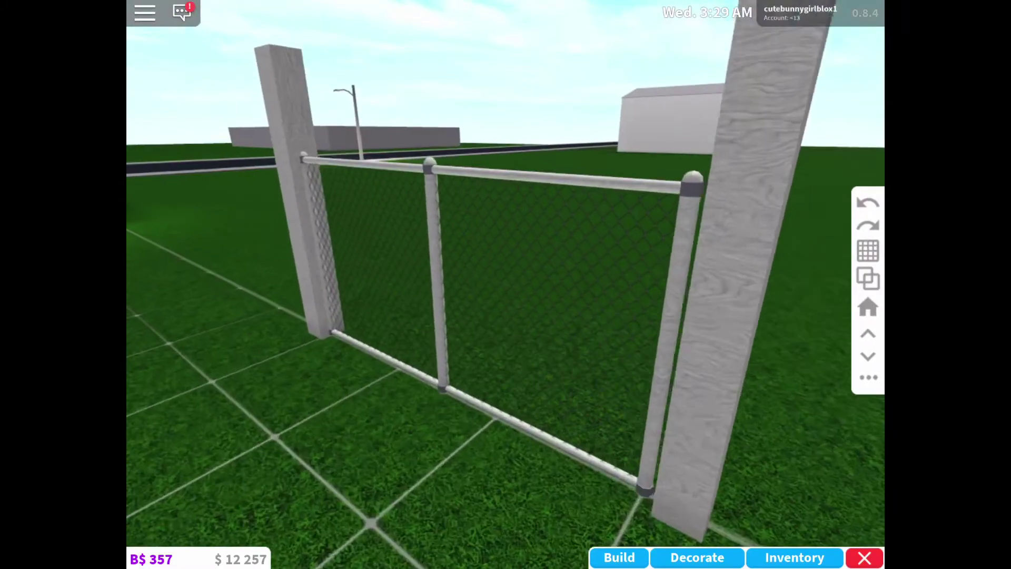
Pick up the right-hand Plain Pillar by the gate and drag it toward the fence.
drag(506, 284, 317, 285)
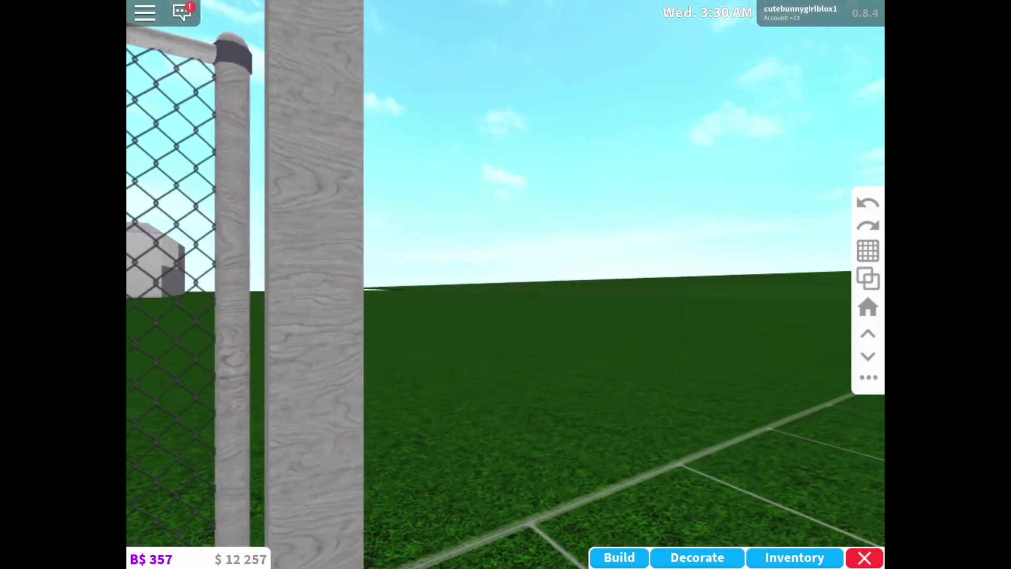
scroll(506, 285, down, 6)
drag(506, 284, 395, 237)
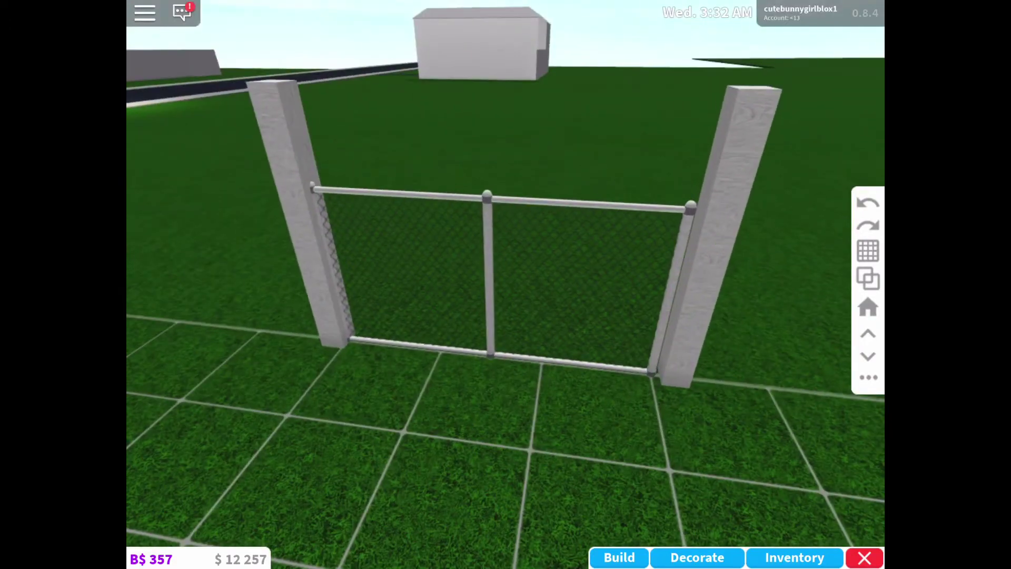
click(749, 305)
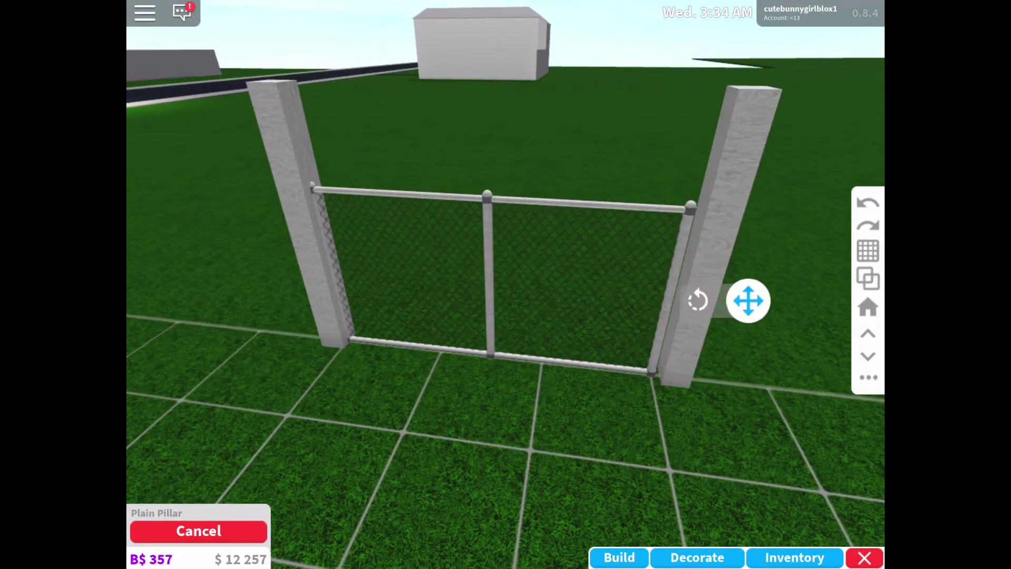
mouse_move(749, 300)
mouse_down()
mouse_move(736, 303)
mouse_move(753, 311)
mouse_move(763, 37)
mouse_up()
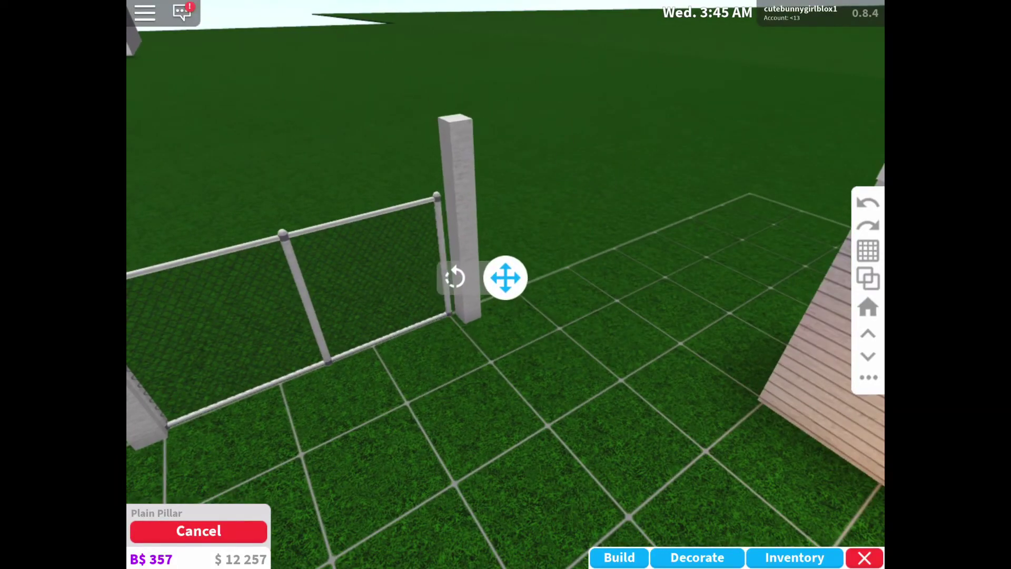
Nudge the plain pillar to a valid grey spot at the fence end and place it.
drag(507, 277, 503, 276)
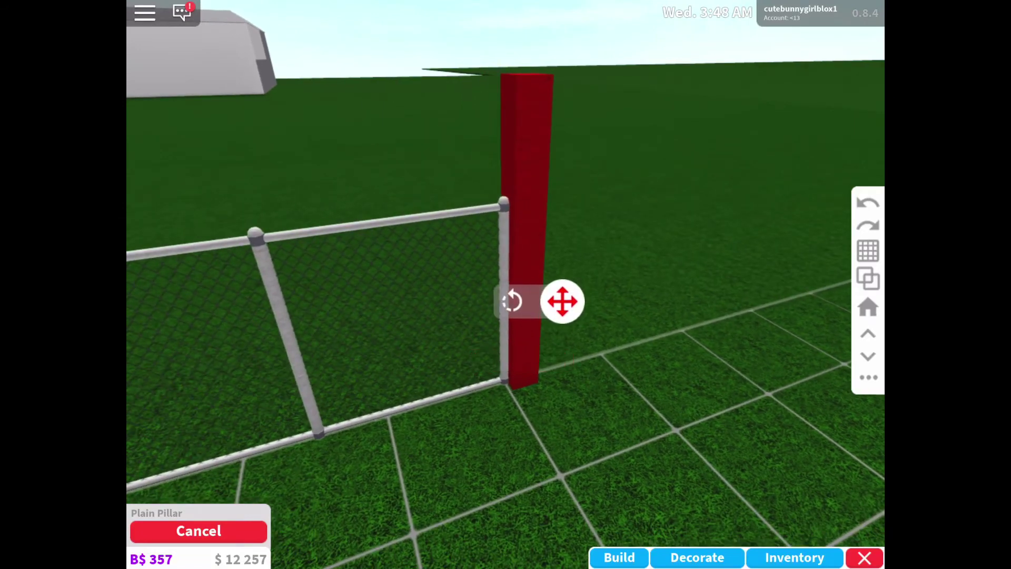
drag(540, 306, 561, 287)
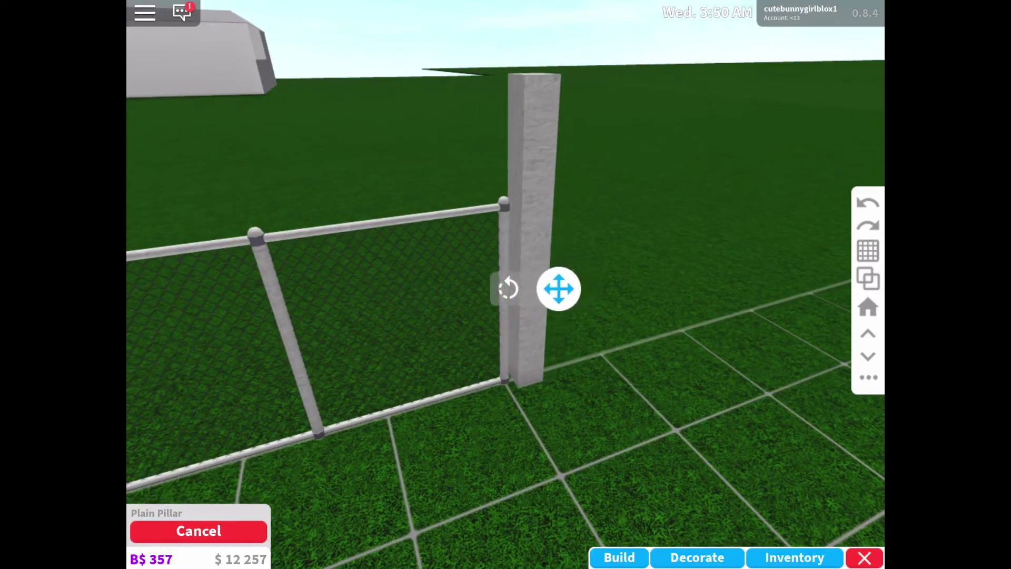
click(559, 288)
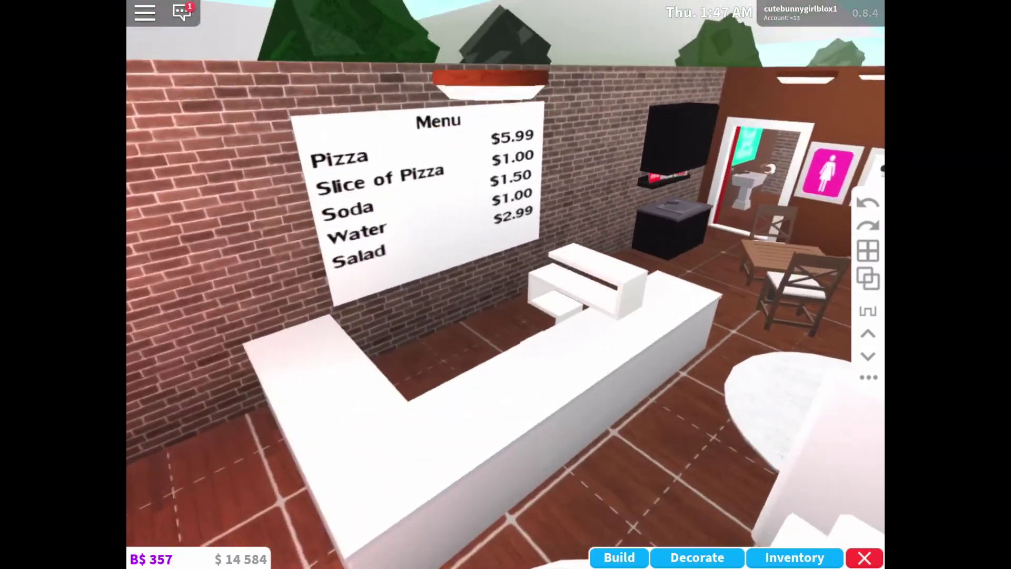
Move the pizza shop's Basic Counter onto another floor tile.
click(585, 442)
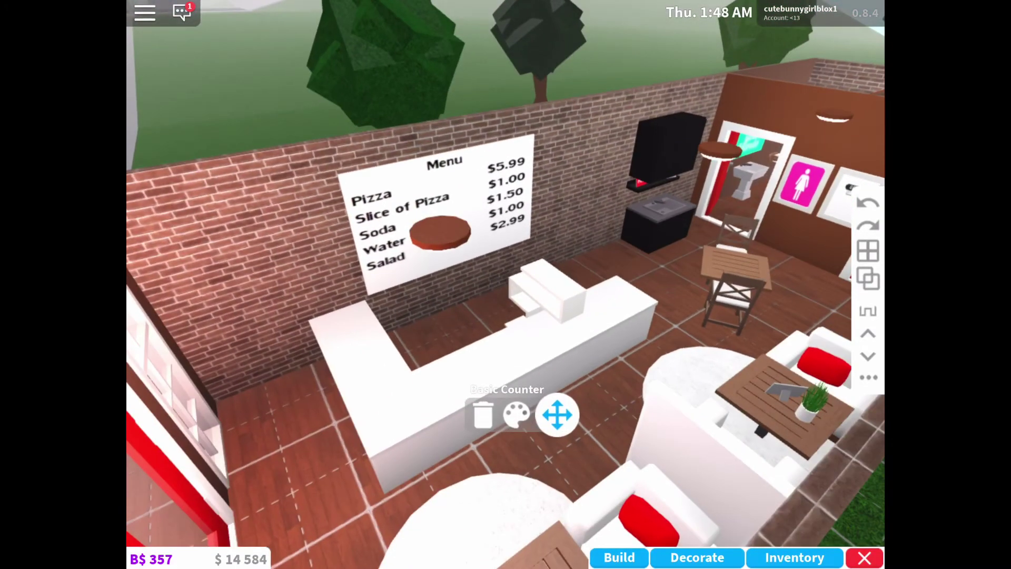
drag(676, 336, 501, 437)
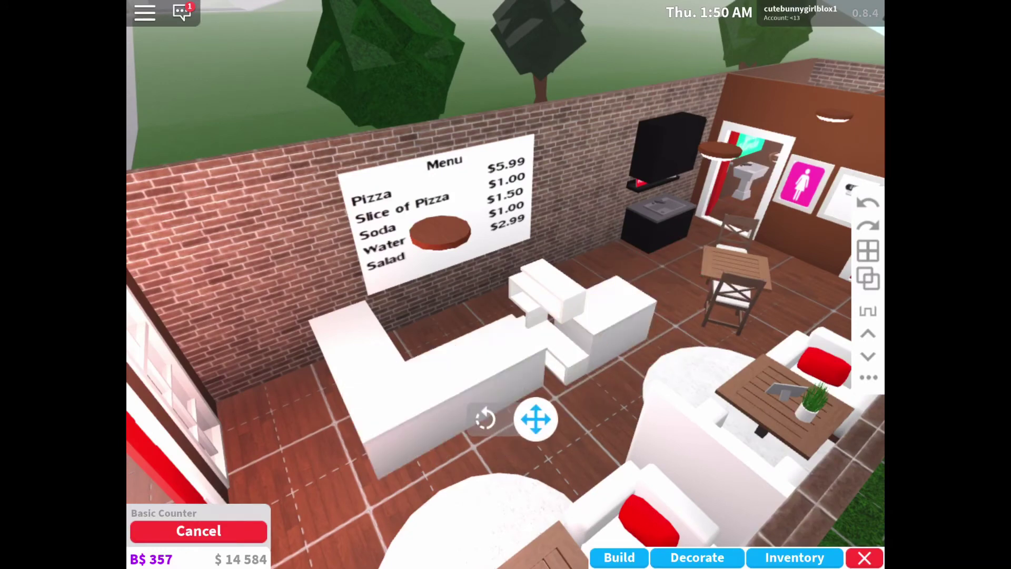
drag(505, 316, 395, 316)
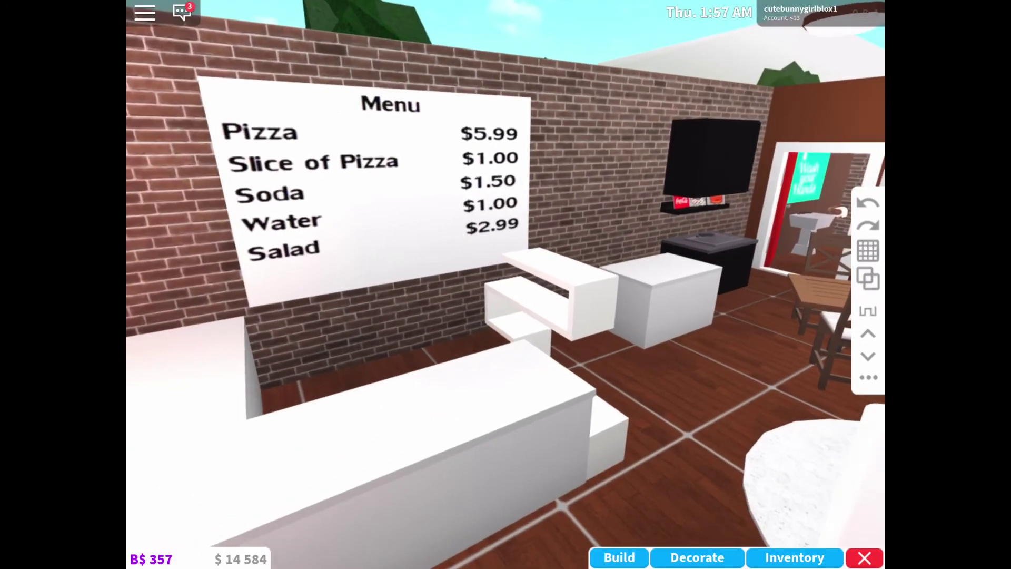
drag(506, 316, 554, 198)
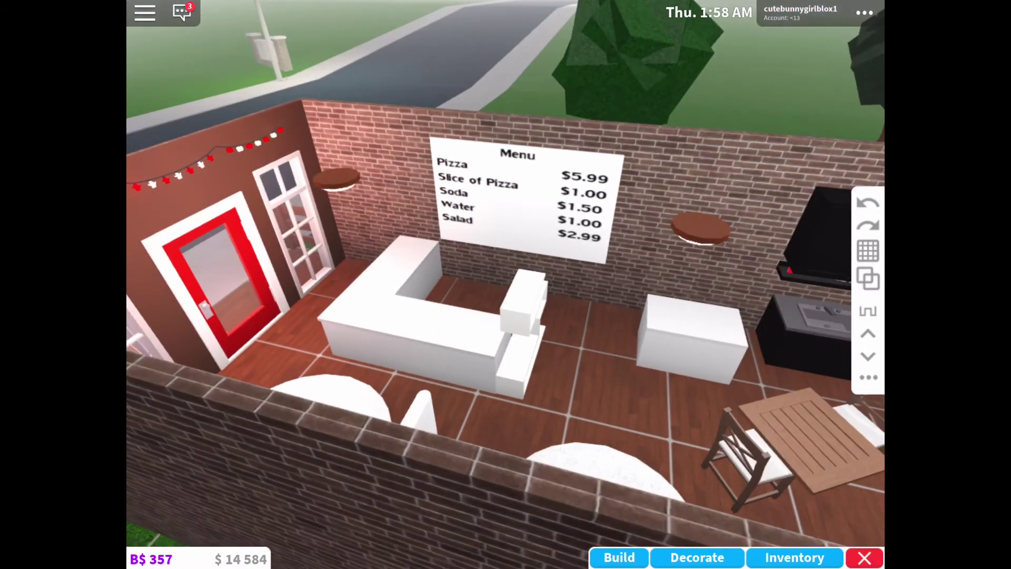
drag(395, 237, 632, 237)
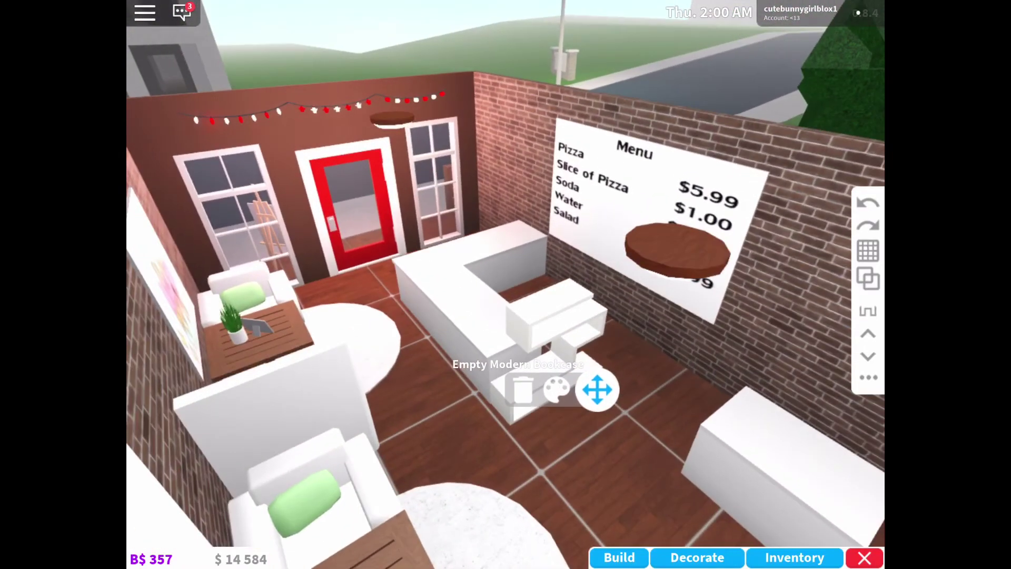
Reposition the empty modern bookcase and the counter to push them into each other.
click(596, 388)
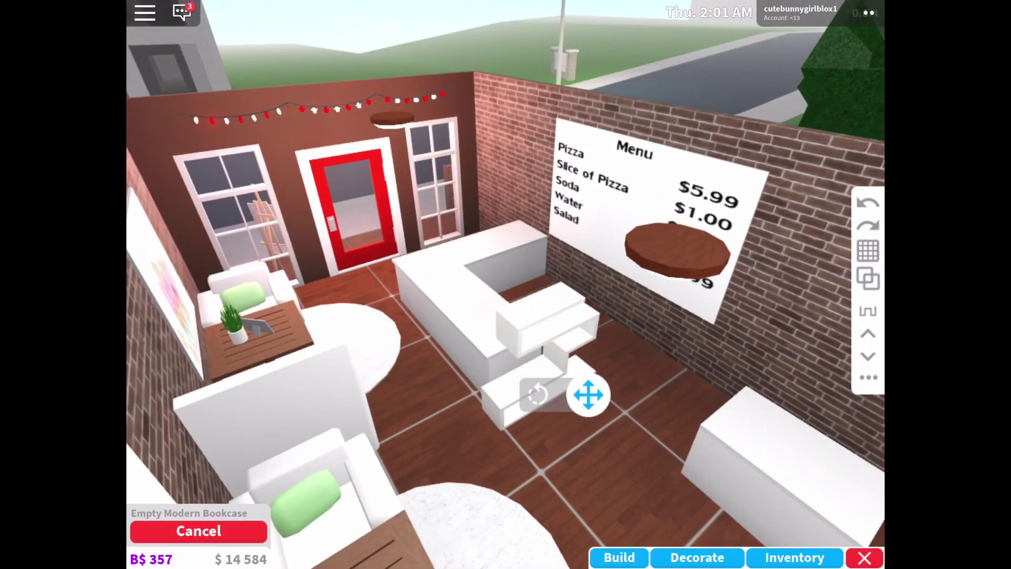
click(587, 398)
drag(395, 277, 671, 277)
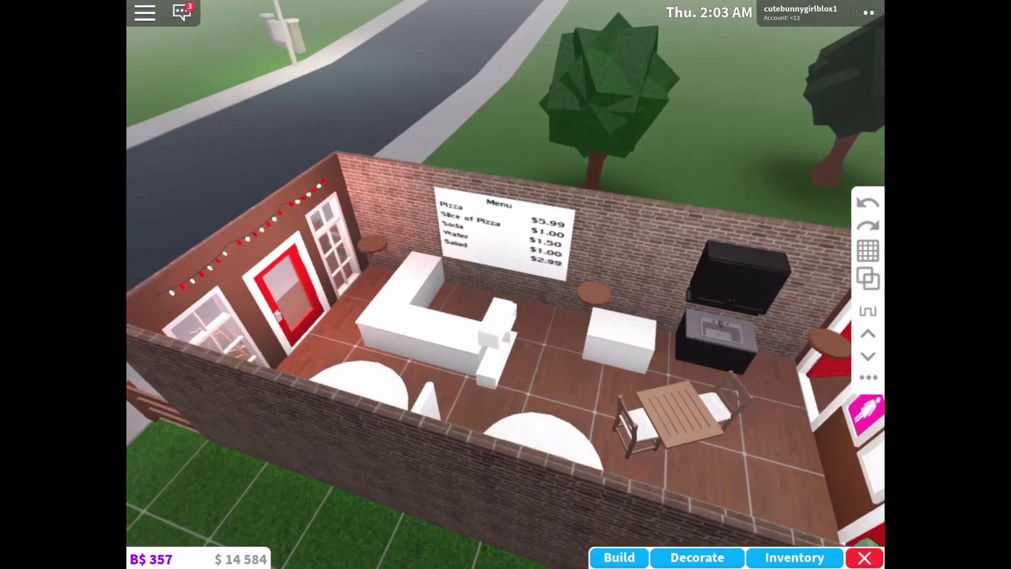
drag(664, 375, 642, 458)
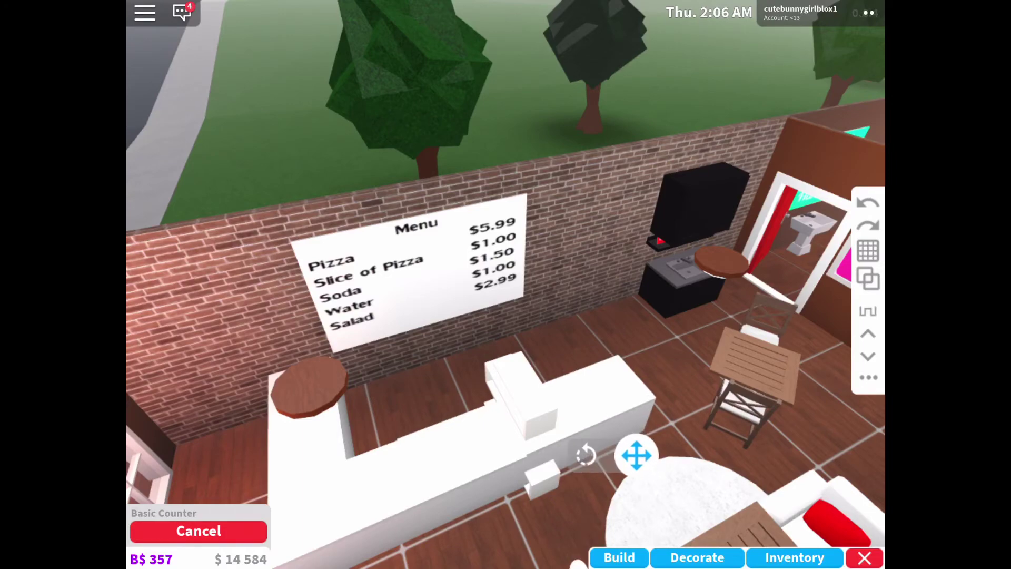
click(637, 455)
mouse_move(505, 277)
mouse_down()
mouse_move(316, 396)
mouse_move(316, 356)
mouse_up()
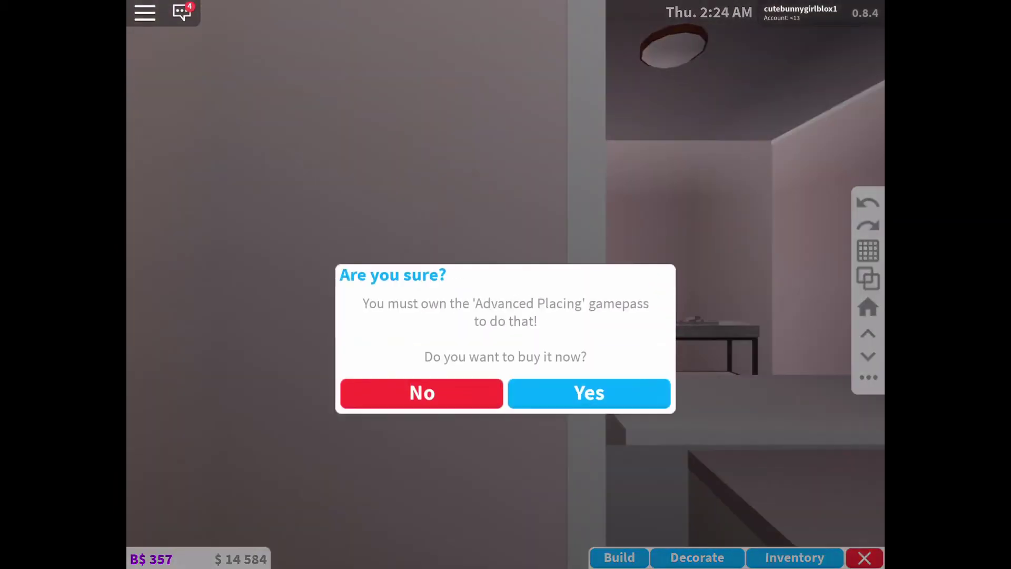
Decline the Advanced Placing gamepass and place a mug on the counter.
click(422, 393)
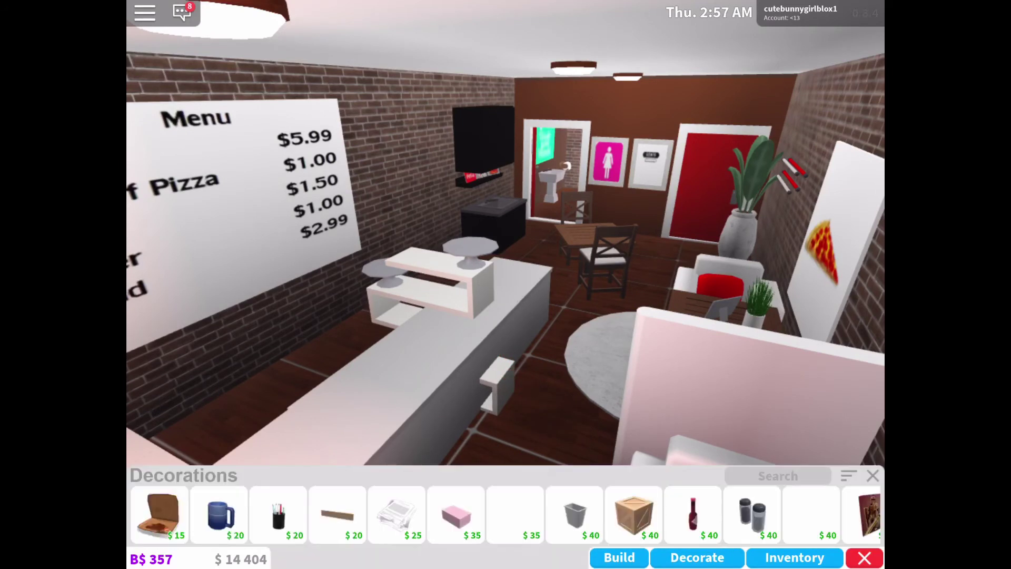
click(221, 516)
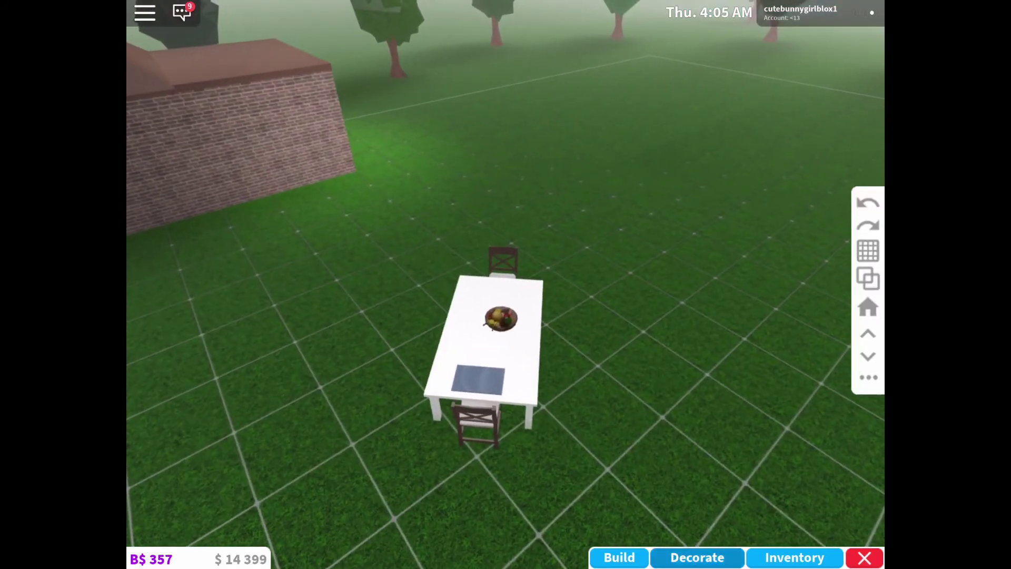
Pile four Stacked Plain Books from Decorations on the white dining table.
click(697, 557)
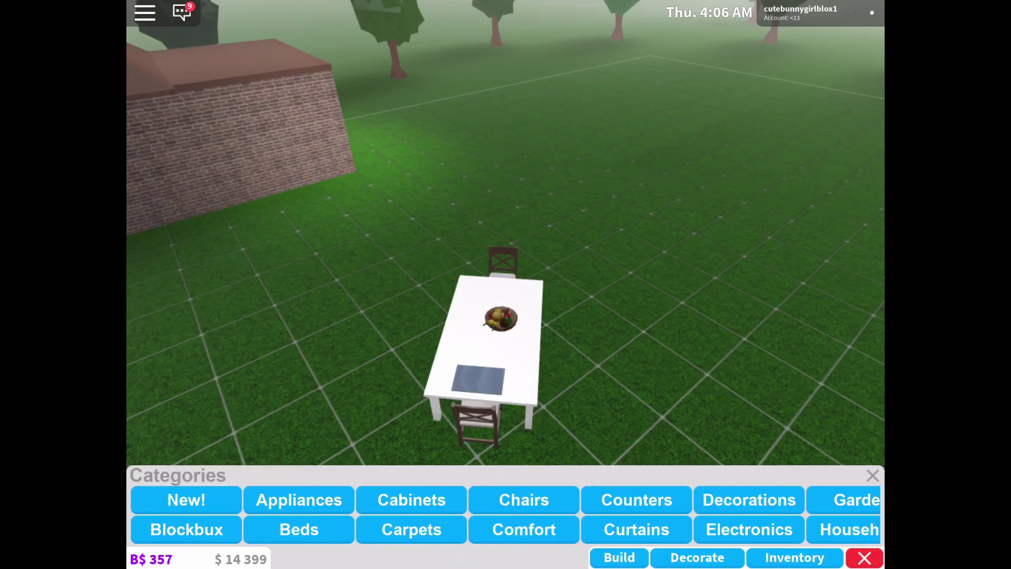
click(749, 499)
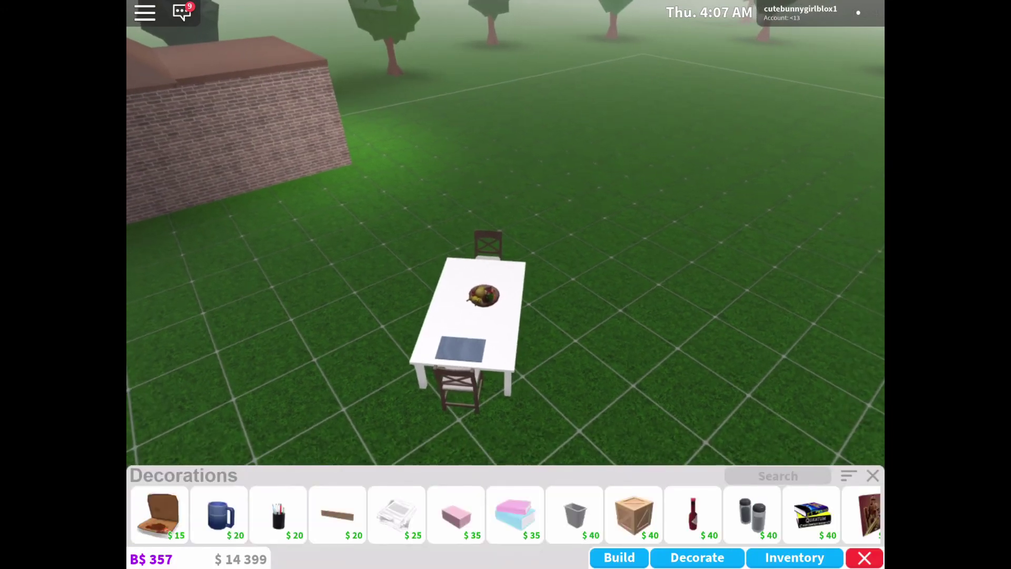
click(517, 515)
drag(553, 308, 545, 355)
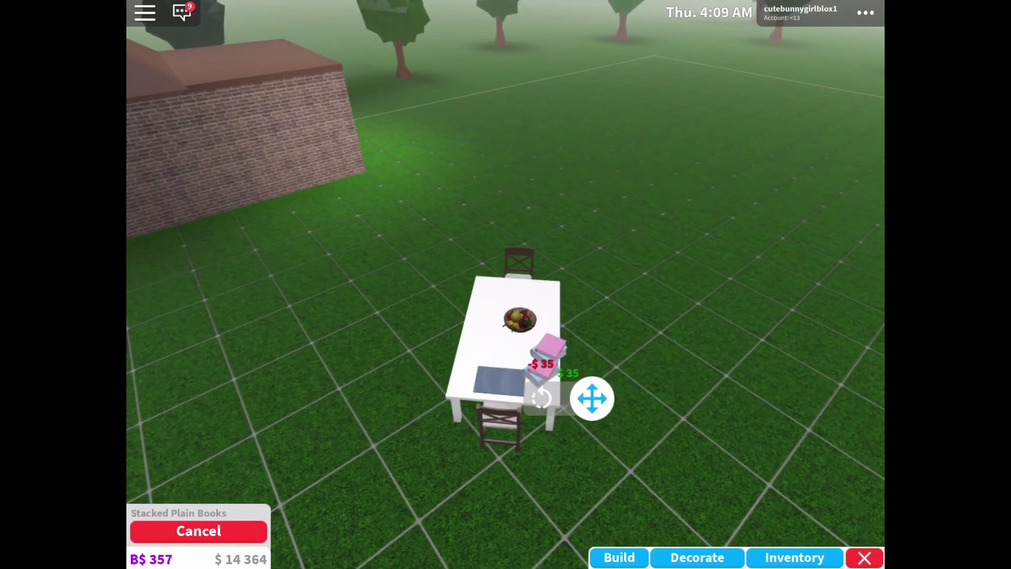
click(589, 407)
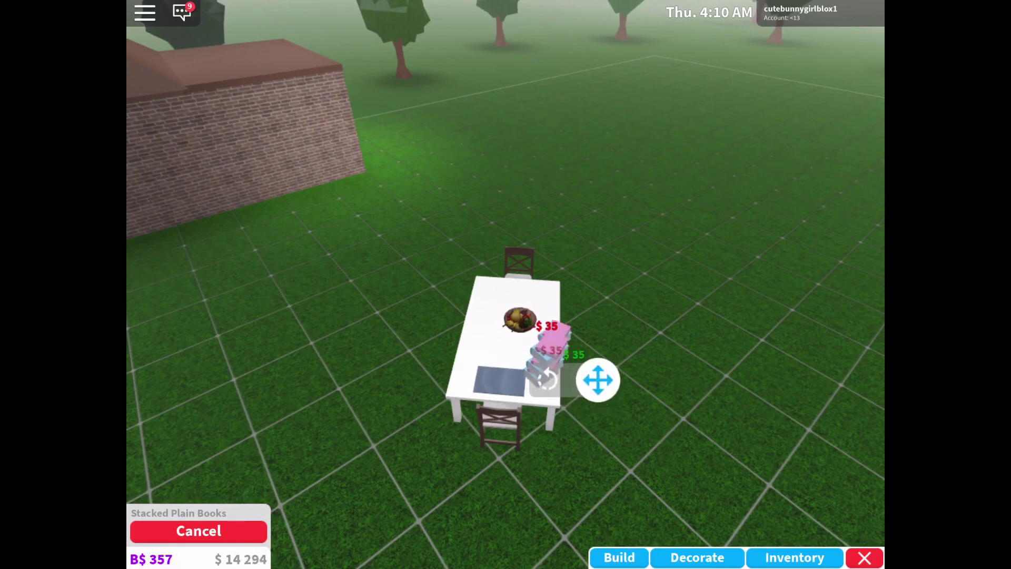
click(598, 382)
click(602, 371)
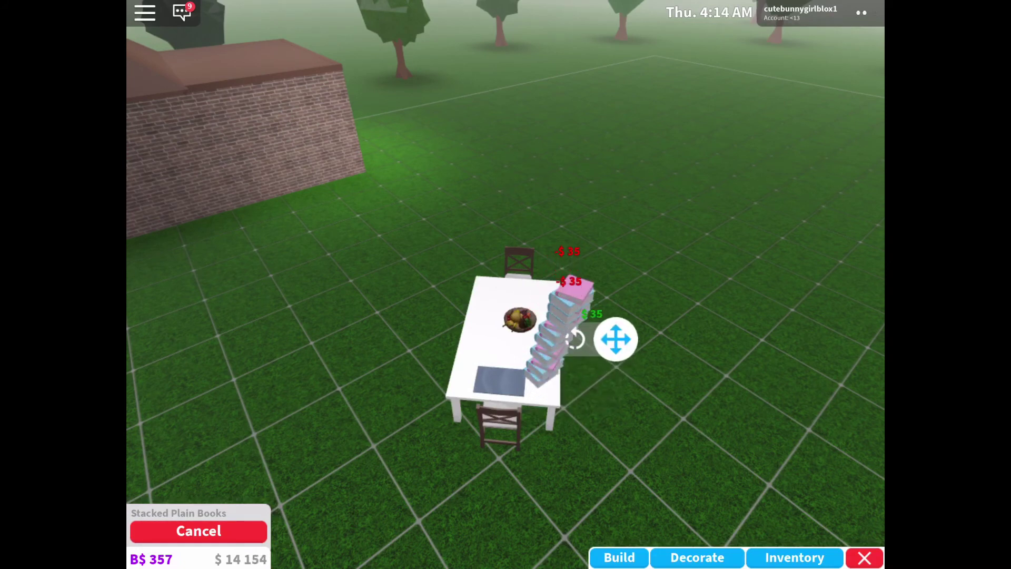
click(199, 532)
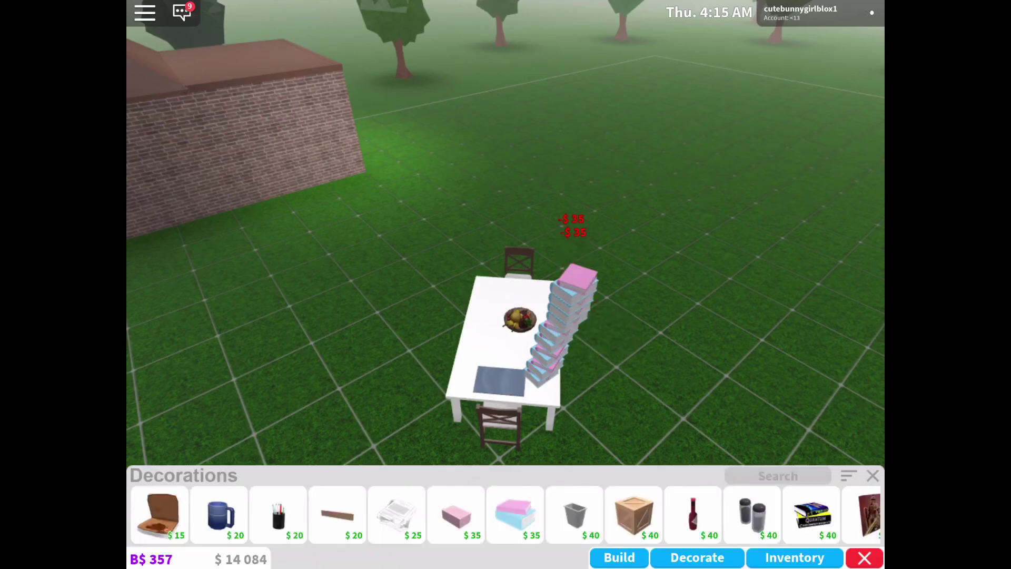
drag(505, 237, 396, 237)
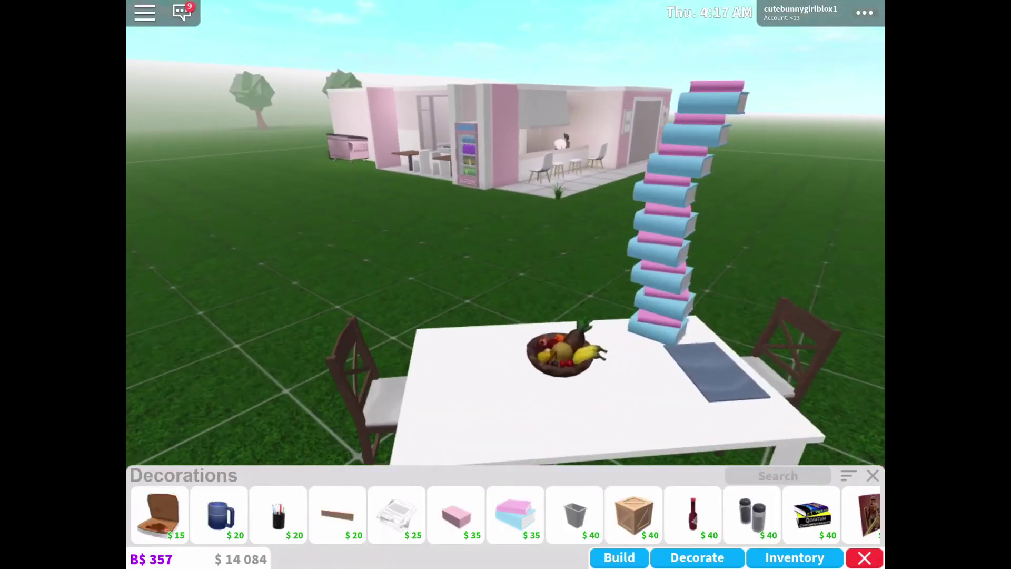